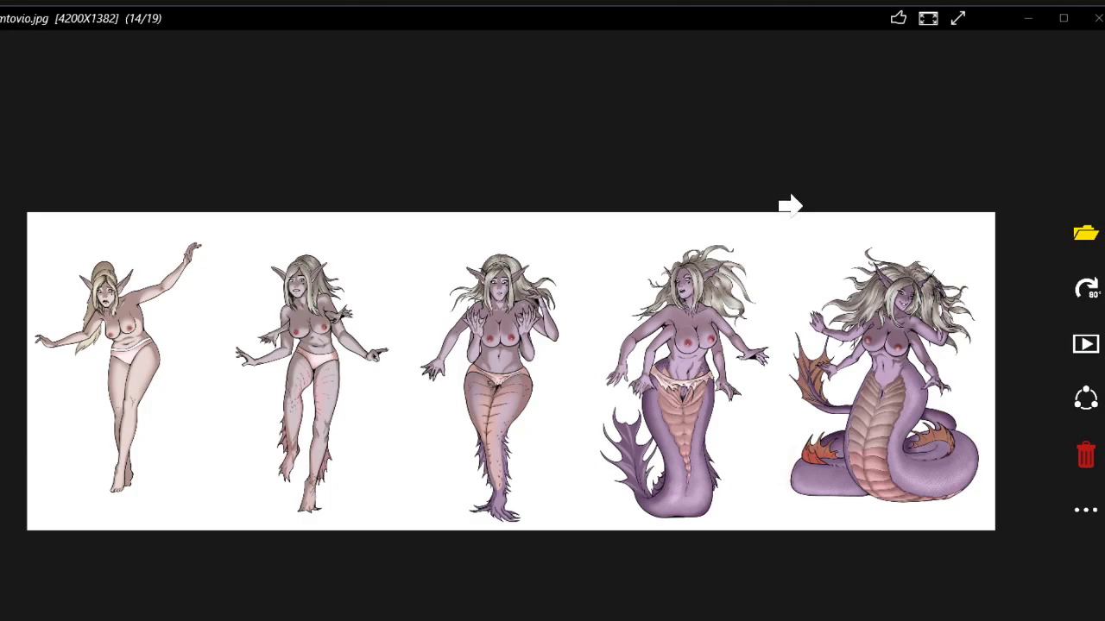
Compare the colour variants of the five-stage character transformation sheet by browsing back and forth through the image files.
{"action": "left_click", "coordinate": [819, 127]}
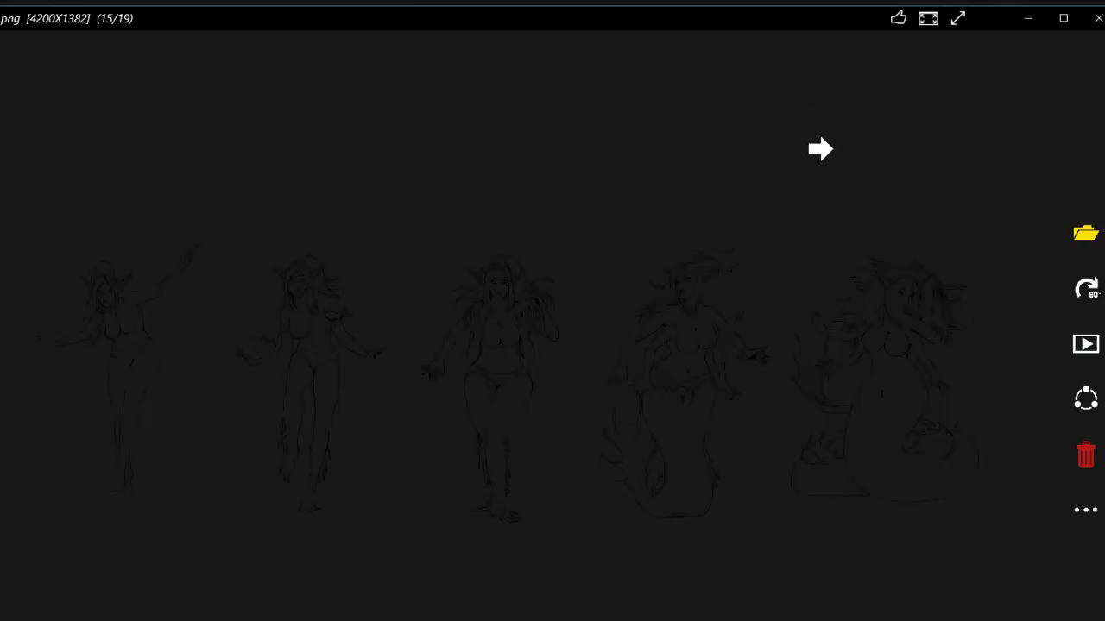
{"action": "left_click", "coordinate": [649, 191]}
{"action": "left_click", "coordinate": [852, 148]}
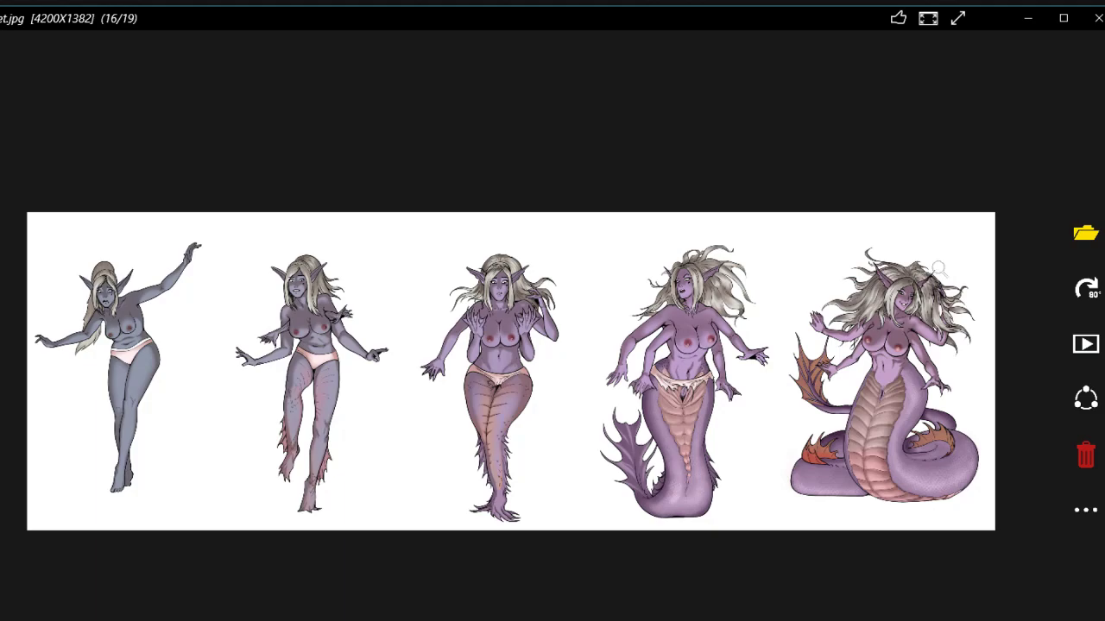
{"action": "key", "text": "Right"}
{"action": "key", "text": "Left"}
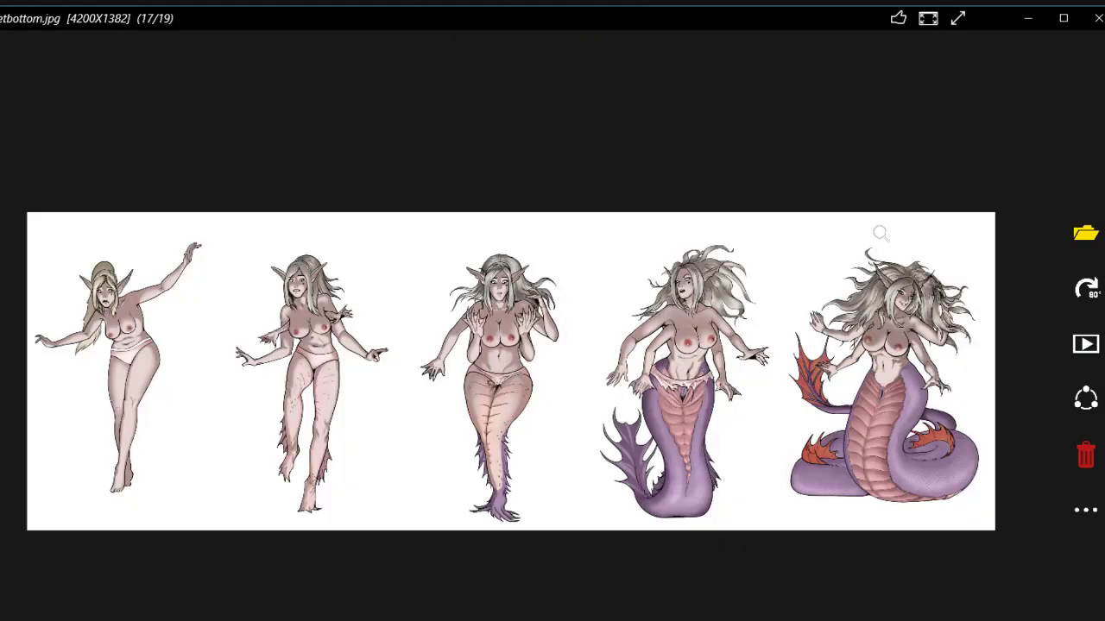
{"action": "key", "text": "Left"}
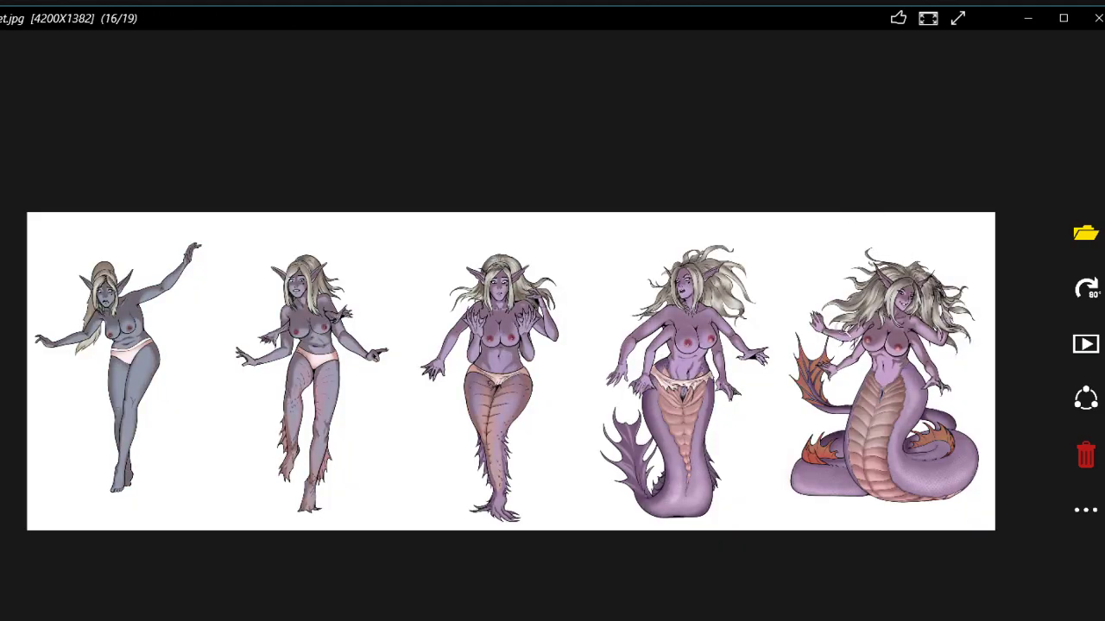
{"action": "key", "text": "Left"}
{"action": "key", "text": "Left"}
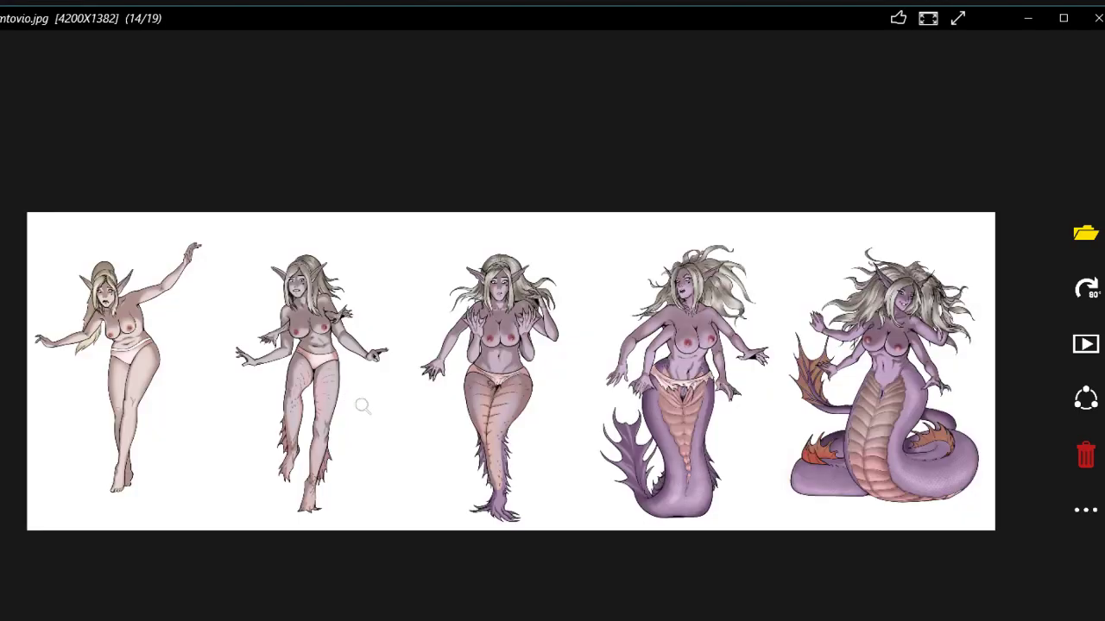
{"action": "key", "text": "Left"}
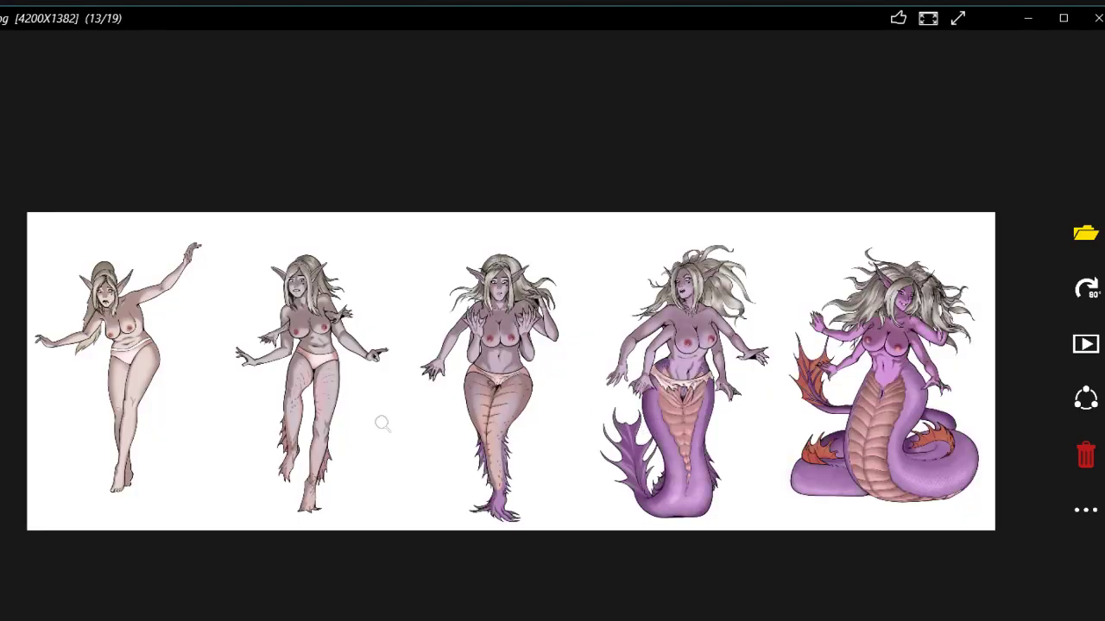
{"action": "key", "text": "Left"}
{"action": "key", "text": "Left"}
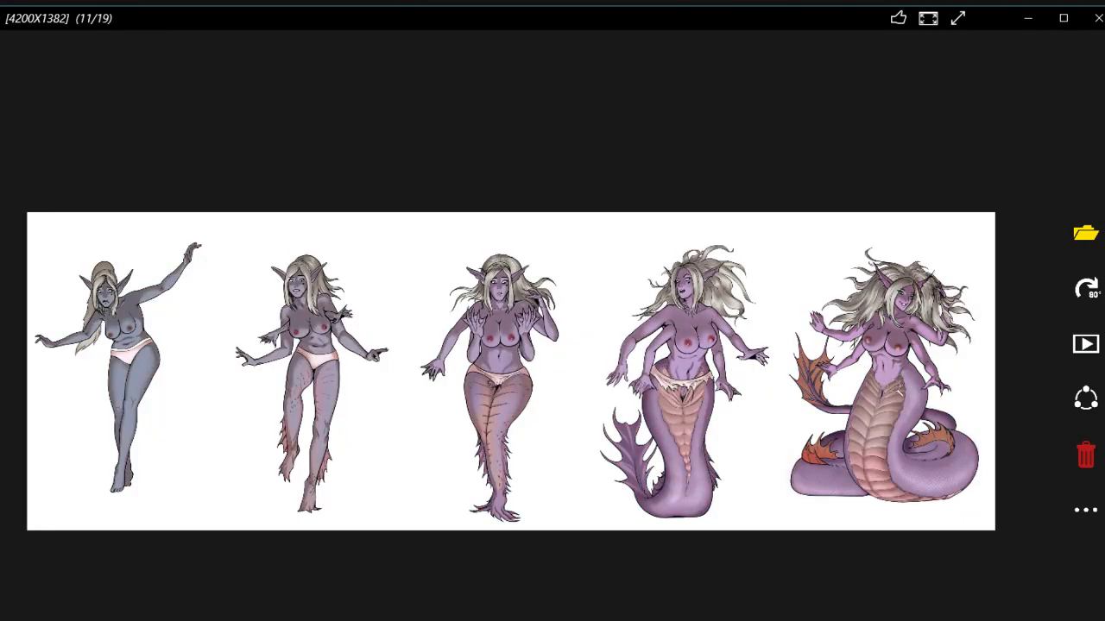
{"action": "key", "text": "Left"}
{"action": "key", "text": "Left"}
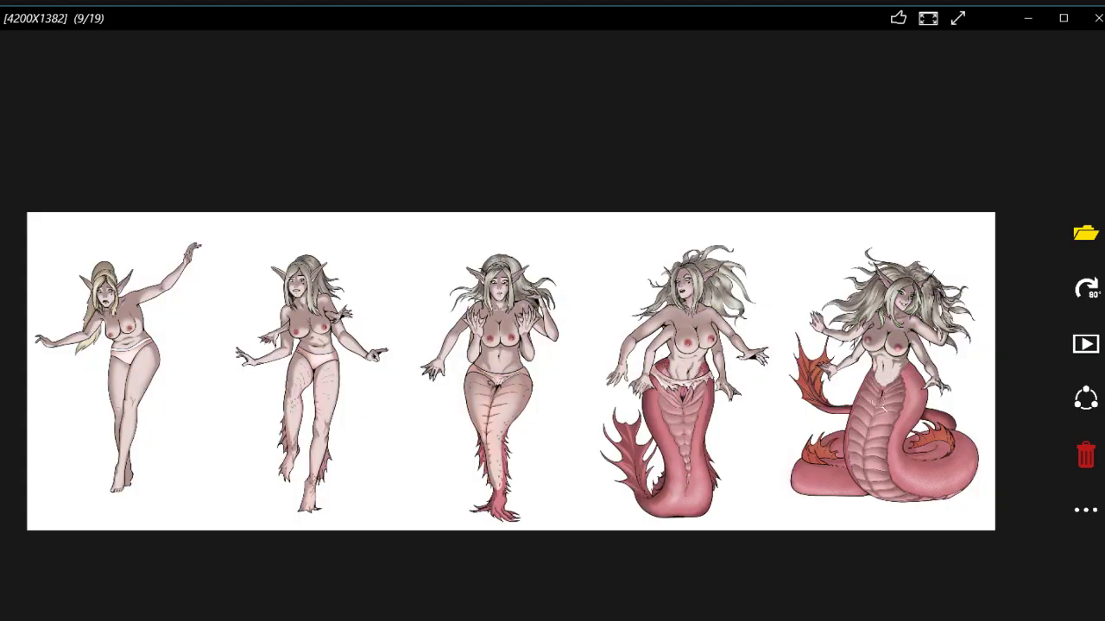
{"action": "key", "text": "Right"}
{"action": "key", "text": "Right"}
{"action": "key", "text": "Right"}
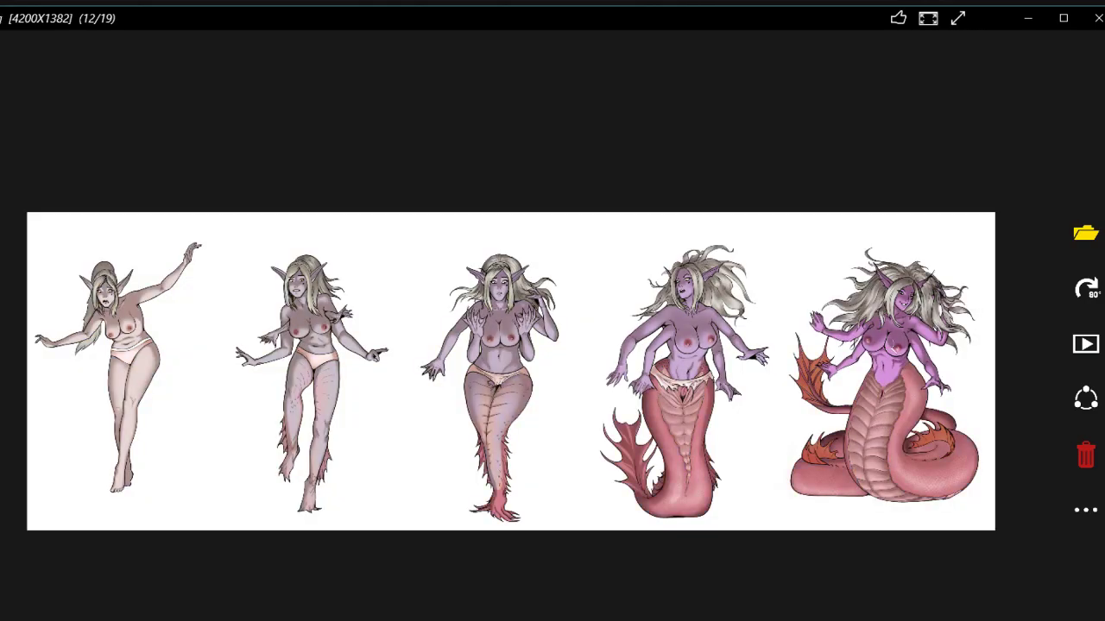
{"action": "key", "text": "Right"}
{"action": "key", "text": "Right"}
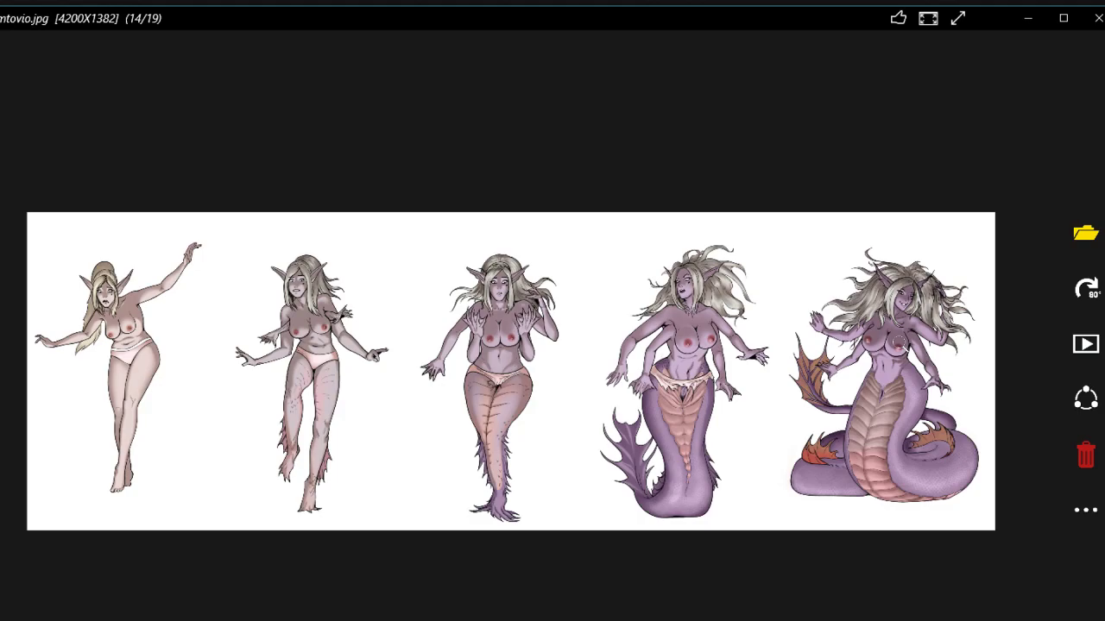
Browse back through the image folder past the "MOFO AND KOKO" cover picture.
{"action": "key", "text": "Left"}
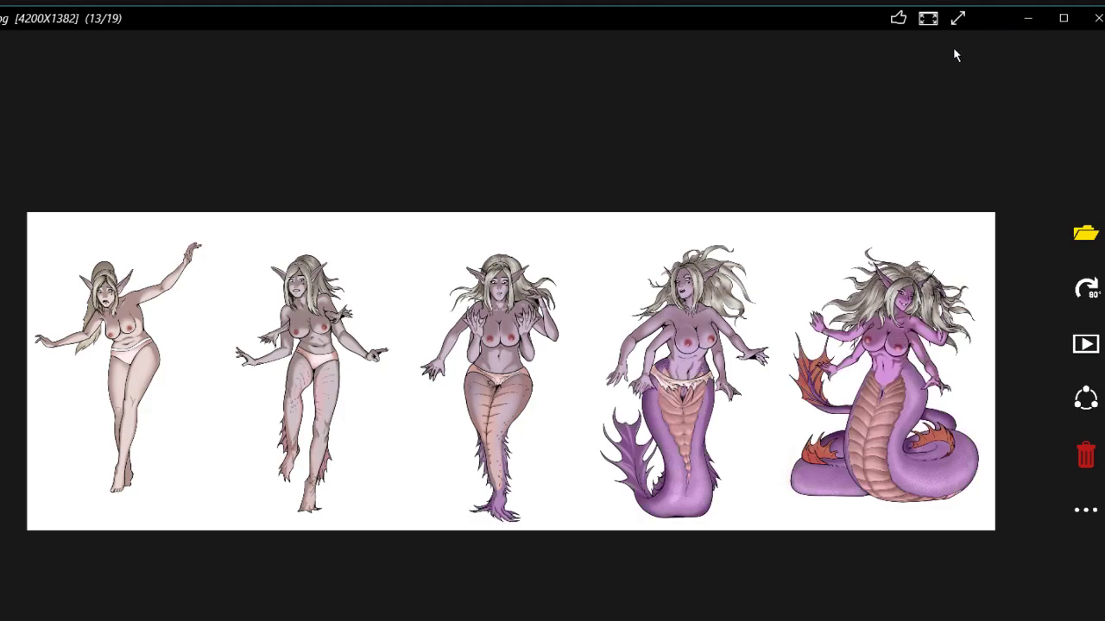
{"action": "key", "text": "Left"}
{"action": "key", "text": "Left"}
{"action": "key", "text": "Left"}
{"action": "key", "text": "Left"}
{"action": "key", "text": "Left"}
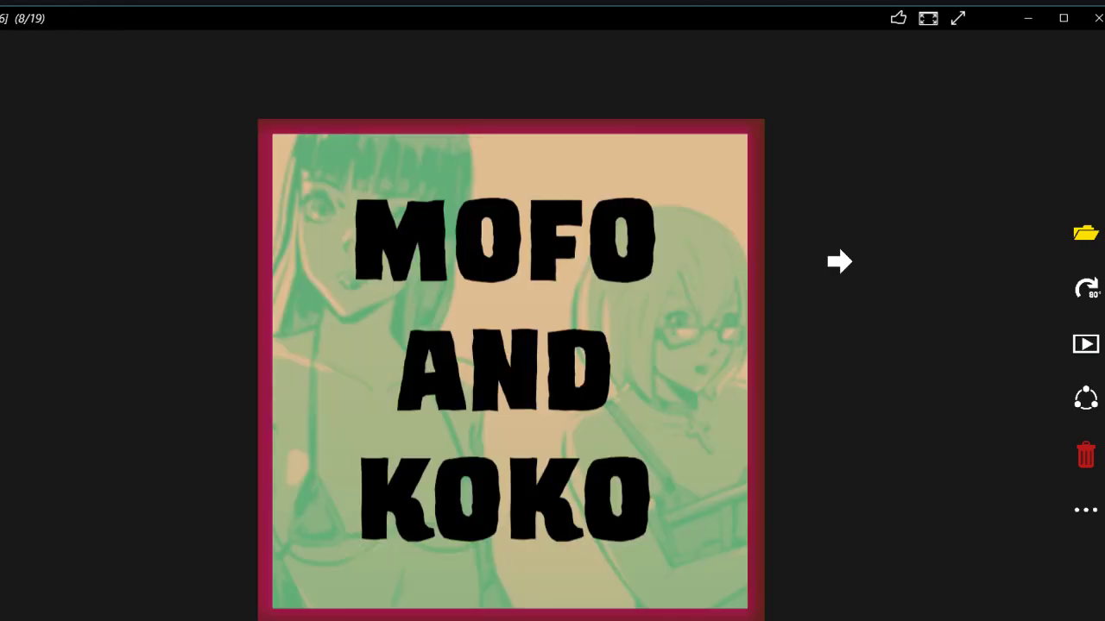
{"action": "key", "text": "Left"}
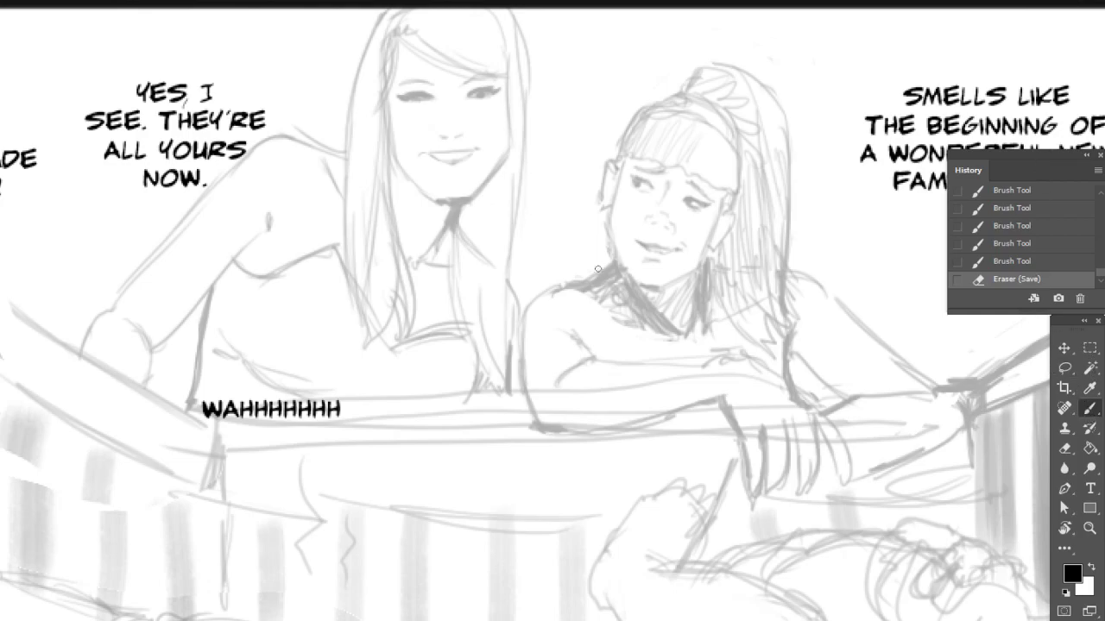
Ink the long-haired woman's jaw and chin over the sketch with the Brush, cleaning the line's outer edge with the Eraser.
{"action": "scroll", "coordinate": [617, 276], "scroll_direction": "up", "scroll_amount": 3}
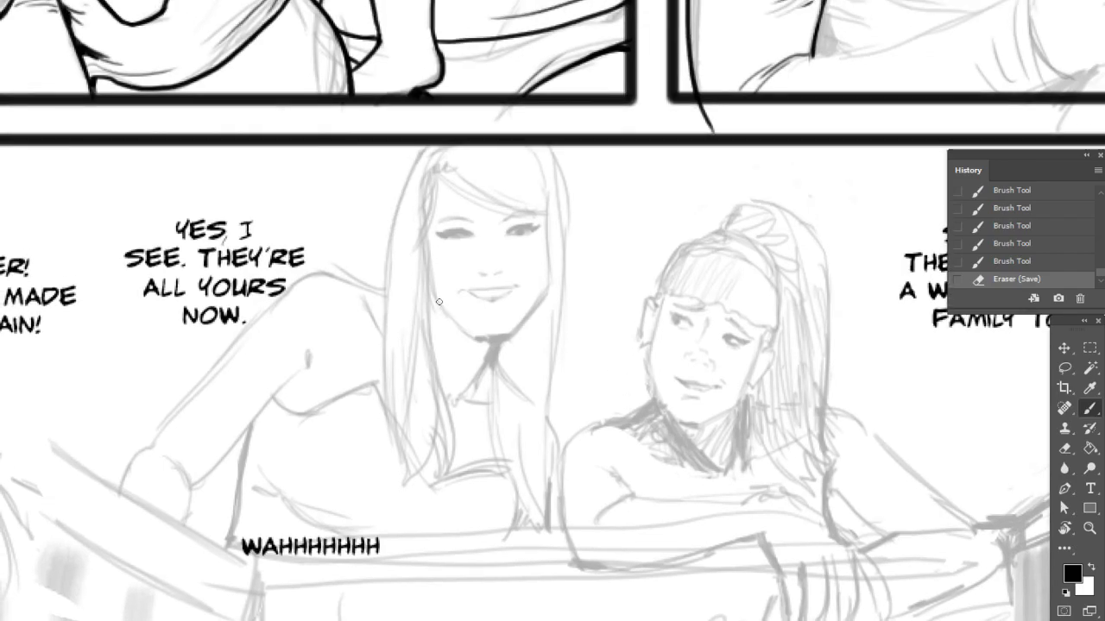
{"action": "mouse_move", "coordinate": [436, 299]}
{"action": "left_mouse_down"}
{"action": "mouse_move", "coordinate": [479, 340]}
{"action": "mouse_move", "coordinate": [507, 339]}
{"action": "mouse_move", "coordinate": [498, 336]}
{"action": "mouse_move", "coordinate": [547, 285]}
{"action": "mouse_move", "coordinate": [547, 212]}
{"action": "left_mouse_up"}
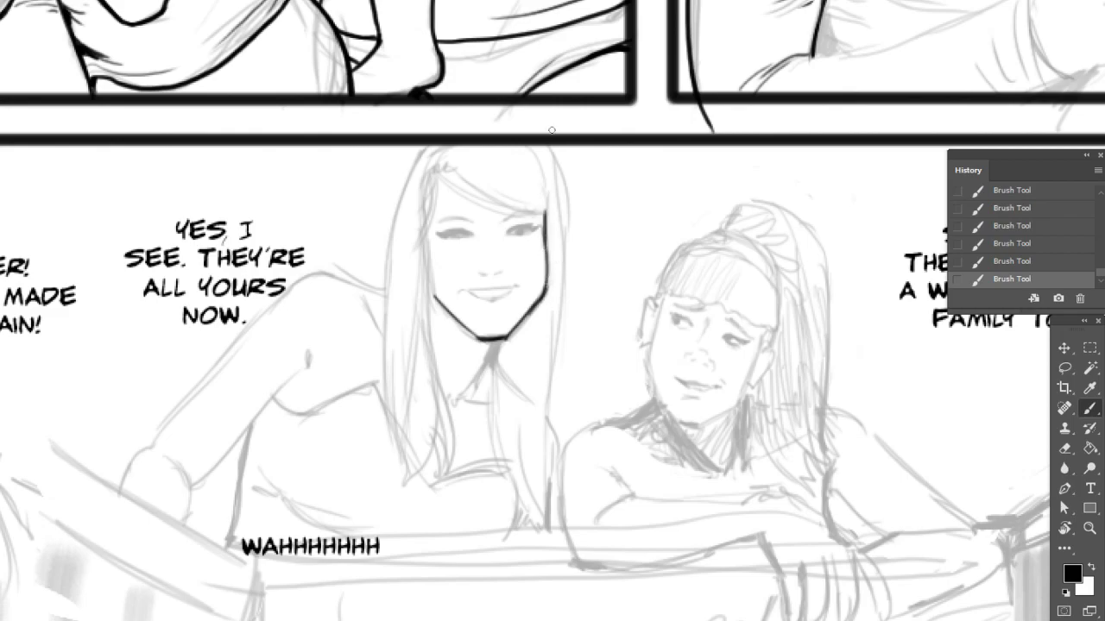
{"action": "key", "text": "e"}
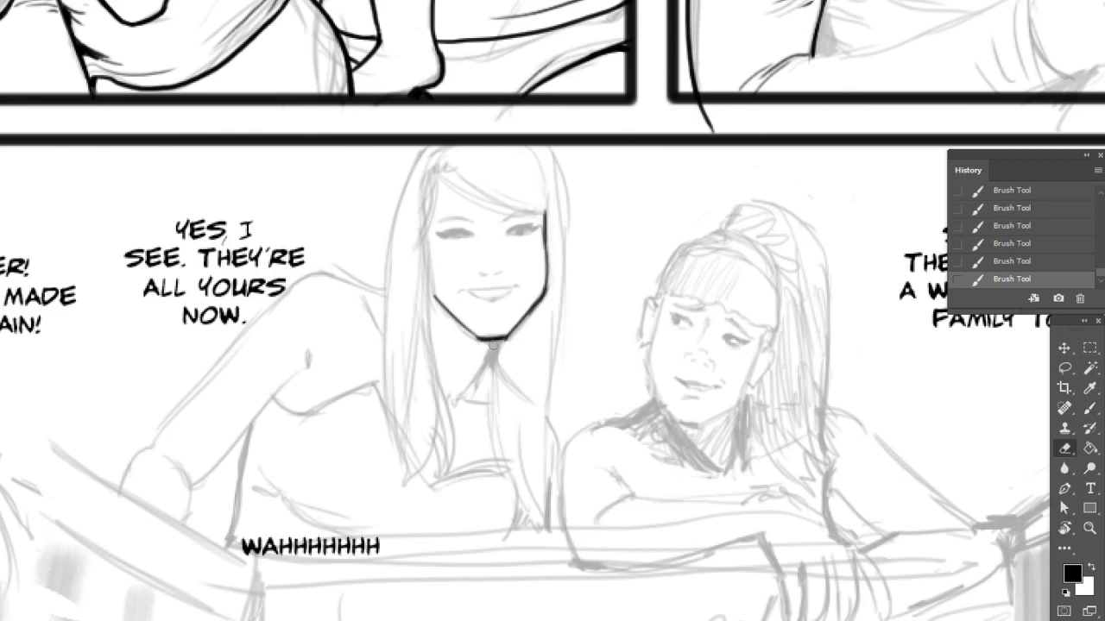
{"action": "left_click_drag", "start_coordinate": [482, 343], "coordinate": [516, 338]}
{"action": "left_click_drag", "start_coordinate": [506, 342], "coordinate": [527, 323]}
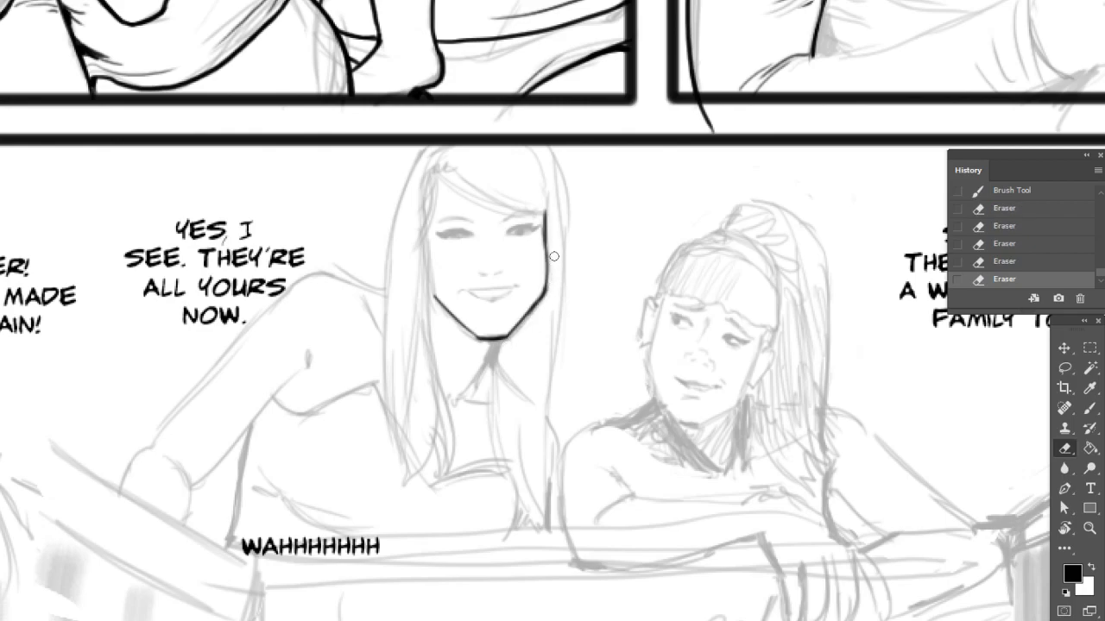
{"action": "left_click", "coordinate": [544, 297]}
{"action": "key", "text": "b"}
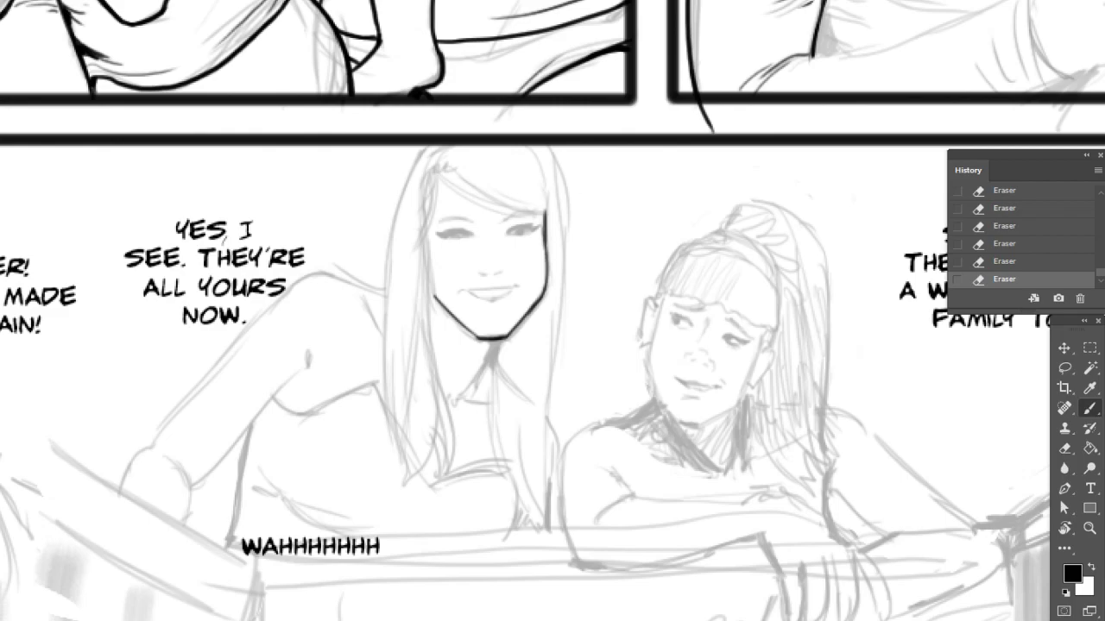
Open the artist's DeviantArt profile in the browser, look through it down to the Star Wars poll, and return to Photoshop.
{"action": "left_click", "coordinate": [540, 5]}
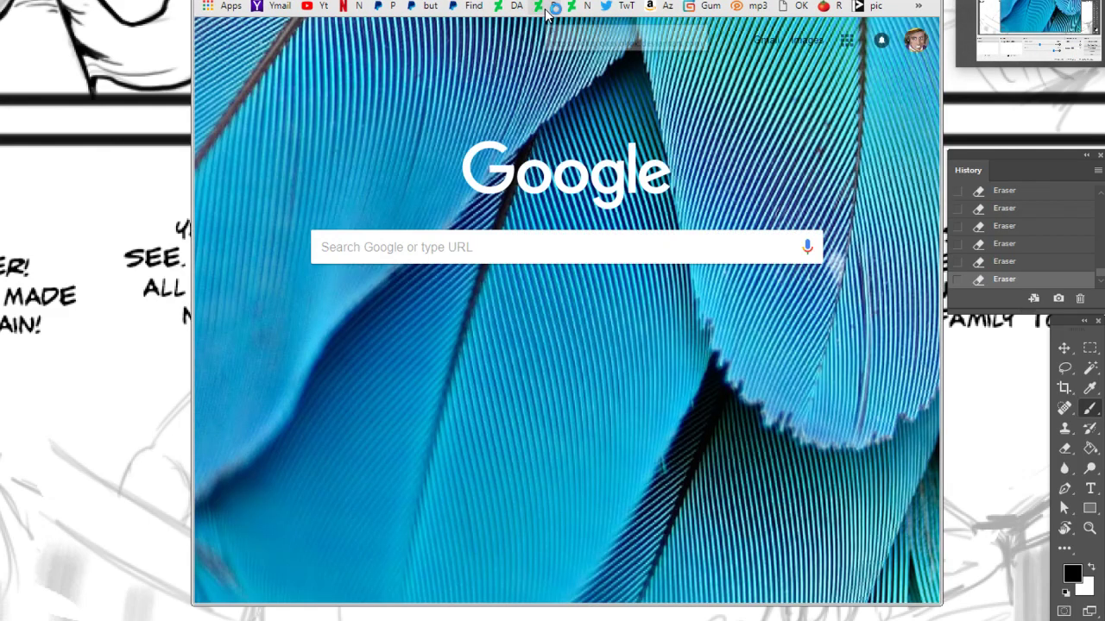
{"action": "left_click", "coordinate": [545, 6]}
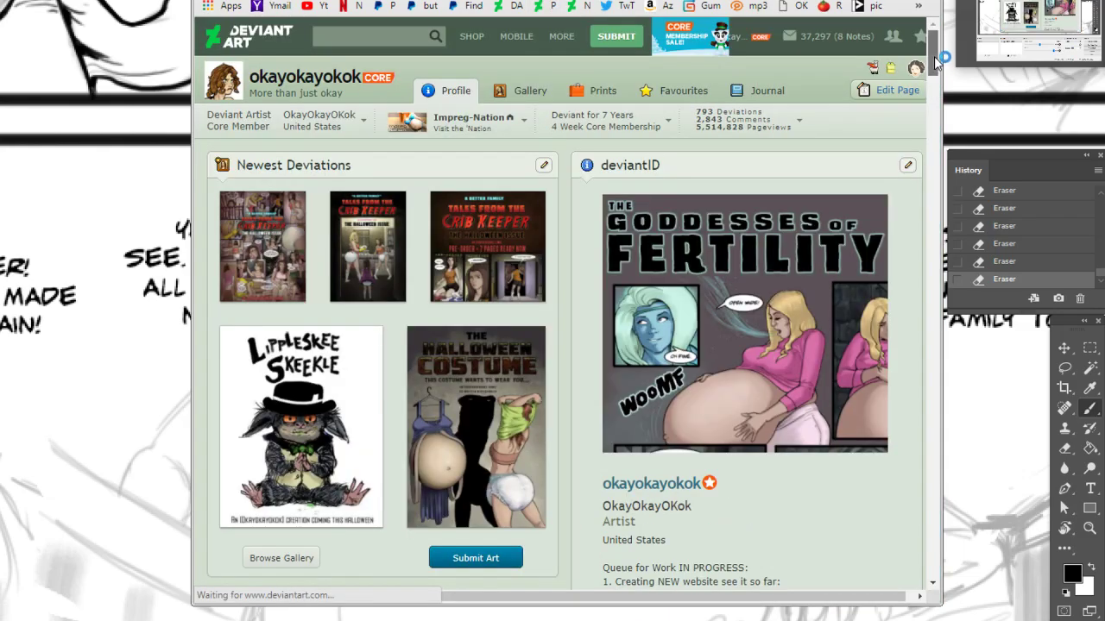
{"action": "left_click_drag", "start_coordinate": [934, 56], "coordinate": [920, 409]}
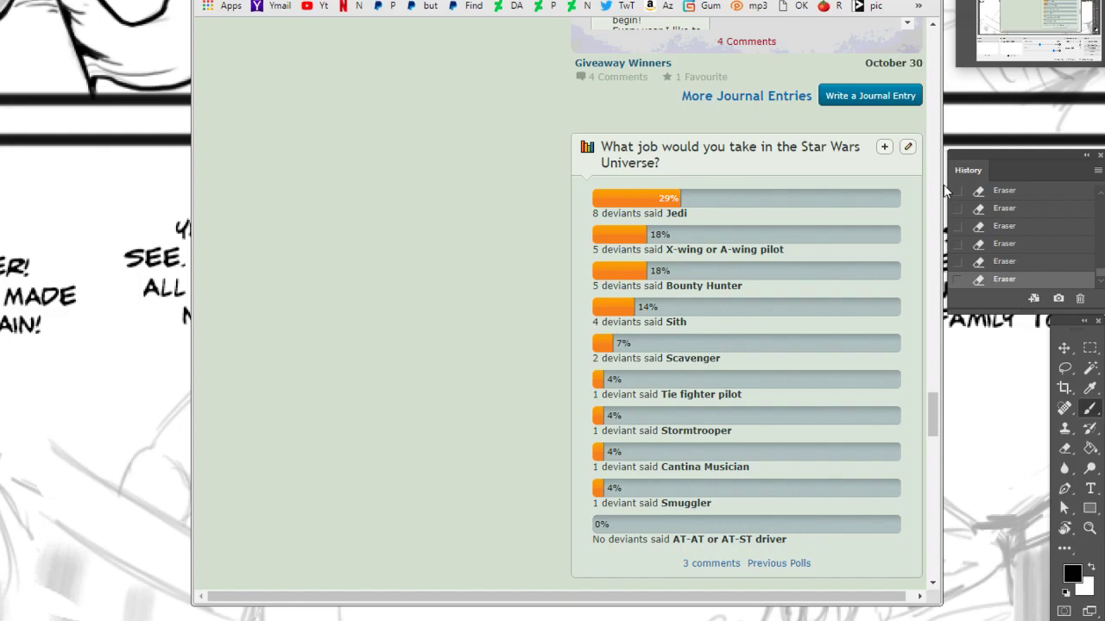
{"action": "key", "text": "alt+Tab"}
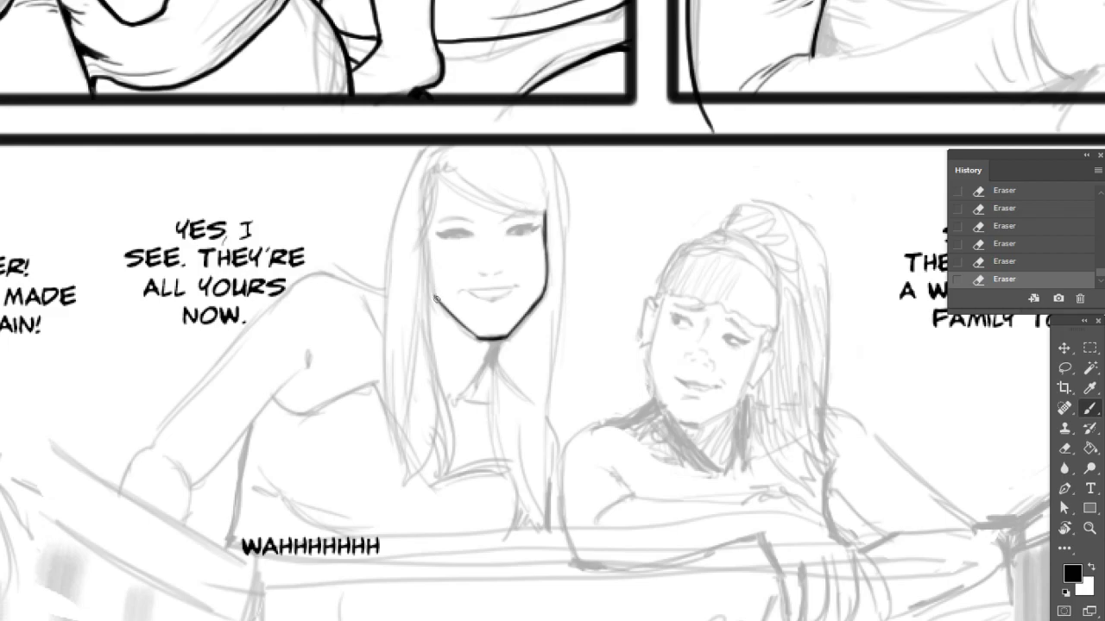
Ink the near-ear side of the long-haired woman's face, her swept fringe, the outer hair outline and the ear.
{"action": "left_click_drag", "start_coordinate": [435, 298], "coordinate": [428, 245]}
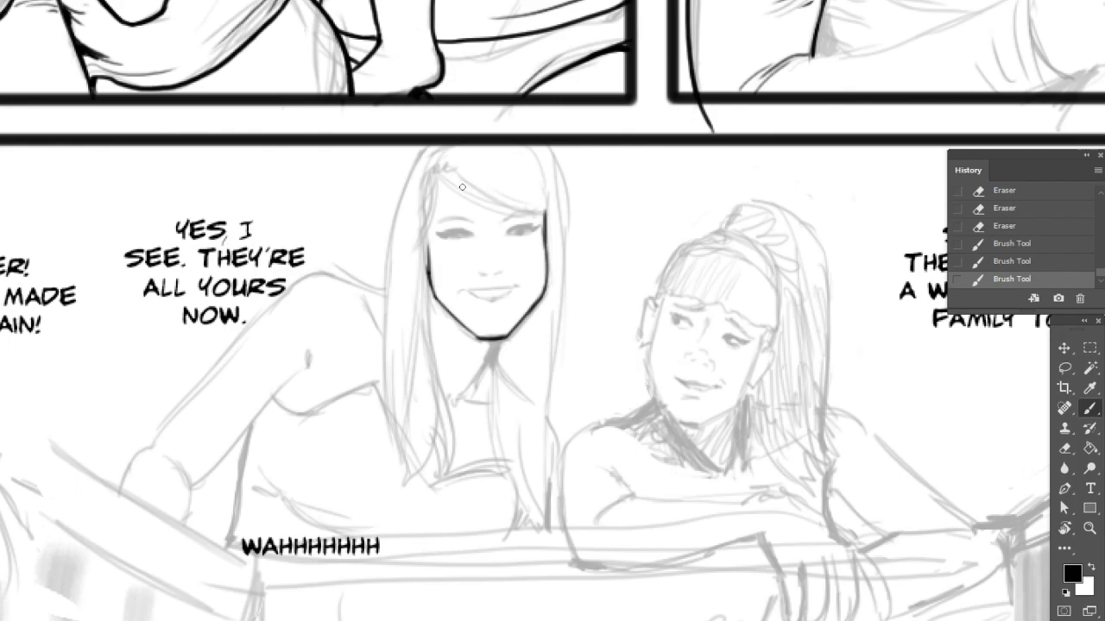
{"action": "left_click_drag", "start_coordinate": [435, 172], "coordinate": [530, 214]}
{"action": "mouse_move", "coordinate": [442, 170]}
{"action": "left_mouse_down"}
{"action": "mouse_move", "coordinate": [549, 219]}
{"action": "mouse_move", "coordinate": [556, 155]}
{"action": "mouse_move", "coordinate": [527, 125]}
{"action": "mouse_move", "coordinate": [562, 162]}
{"action": "mouse_move", "coordinate": [547, 145]}
{"action": "mouse_move", "coordinate": [561, 208]}
{"action": "mouse_move", "coordinate": [540, 144]}
{"action": "mouse_move", "coordinate": [559, 175]}
{"action": "left_mouse_up"}
{"action": "key", "text": "e"}
{"action": "key", "text": "b"}
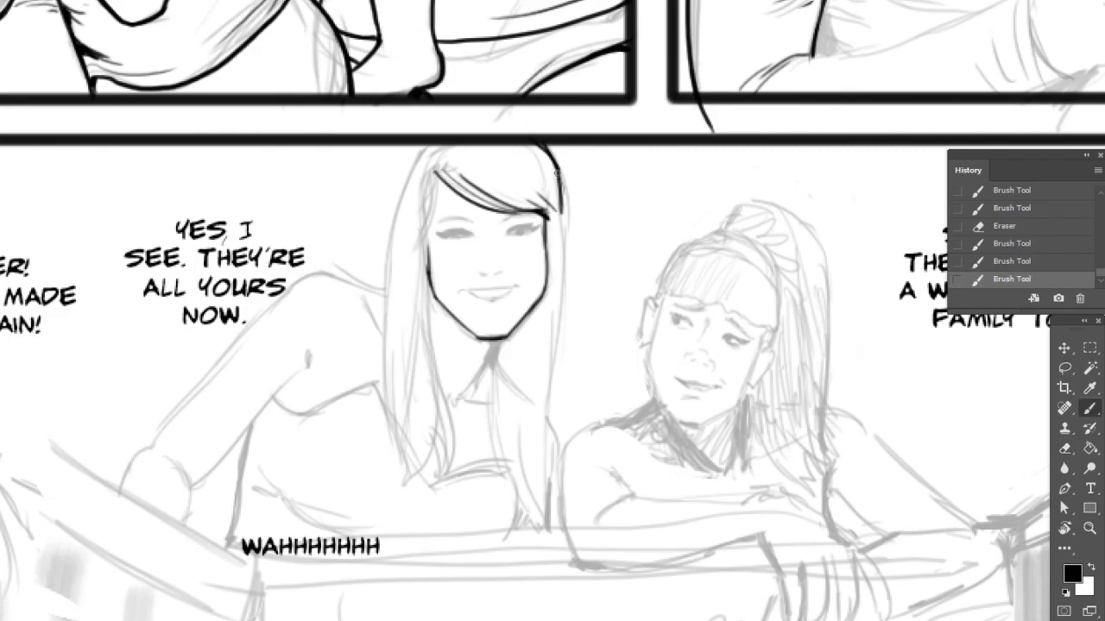
{"action": "left_click_drag", "start_coordinate": [433, 142], "coordinate": [393, 266]}
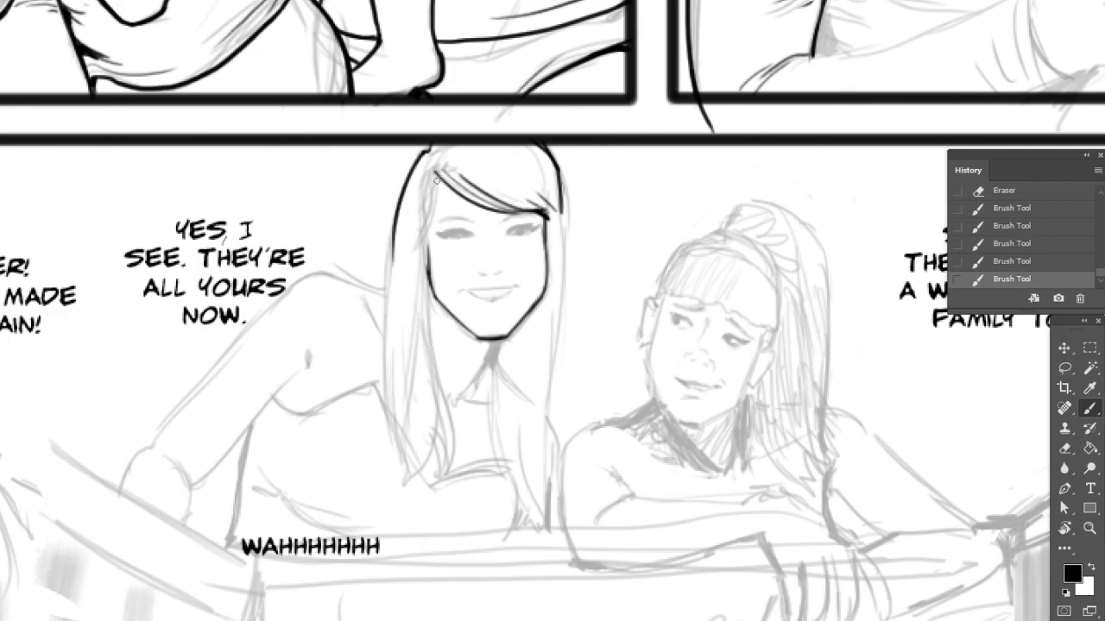
{"action": "mouse_move", "coordinate": [437, 175]}
{"action": "left_mouse_down"}
{"action": "mouse_move", "coordinate": [390, 276]}
{"action": "mouse_move", "coordinate": [431, 245]}
{"action": "mouse_move", "coordinate": [421, 246]}
{"action": "left_mouse_up"}
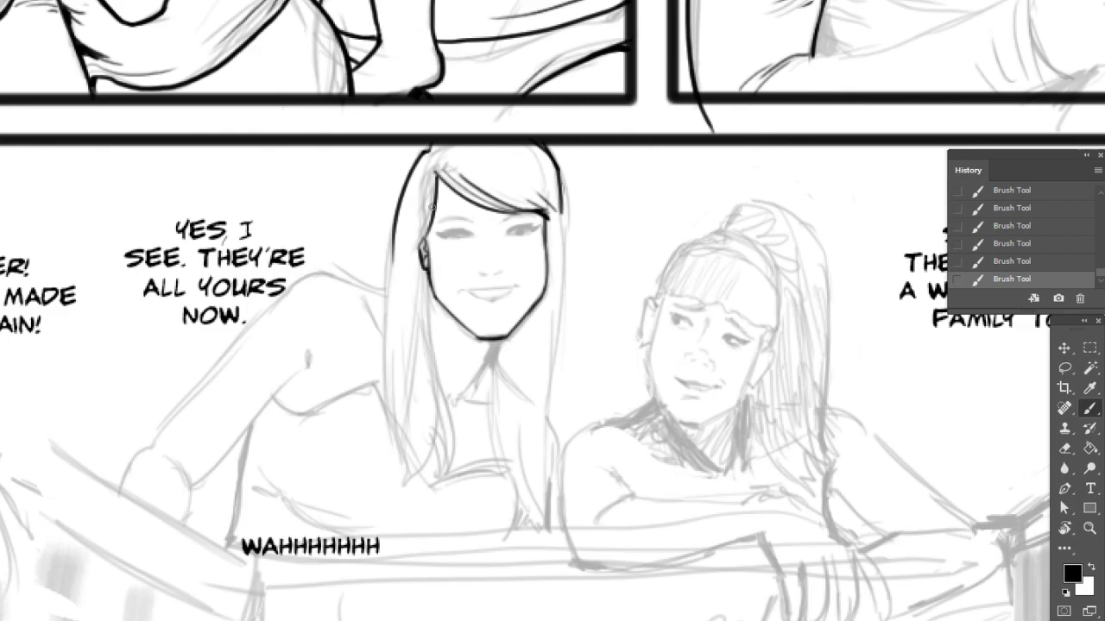
Ink the long-haired woman's upper eyelid, eyebrows and nose, tidying the strokes with the Eraser.
{"action": "mouse_move", "coordinate": [447, 233]}
{"action": "left_mouse_down"}
{"action": "mouse_move", "coordinate": [467, 235]}
{"action": "mouse_move", "coordinate": [438, 234]}
{"action": "mouse_move", "coordinate": [466, 231]}
{"action": "mouse_move", "coordinate": [443, 234]}
{"action": "mouse_move", "coordinate": [451, 218]}
{"action": "mouse_move", "coordinate": [469, 222]}
{"action": "left_mouse_up"}
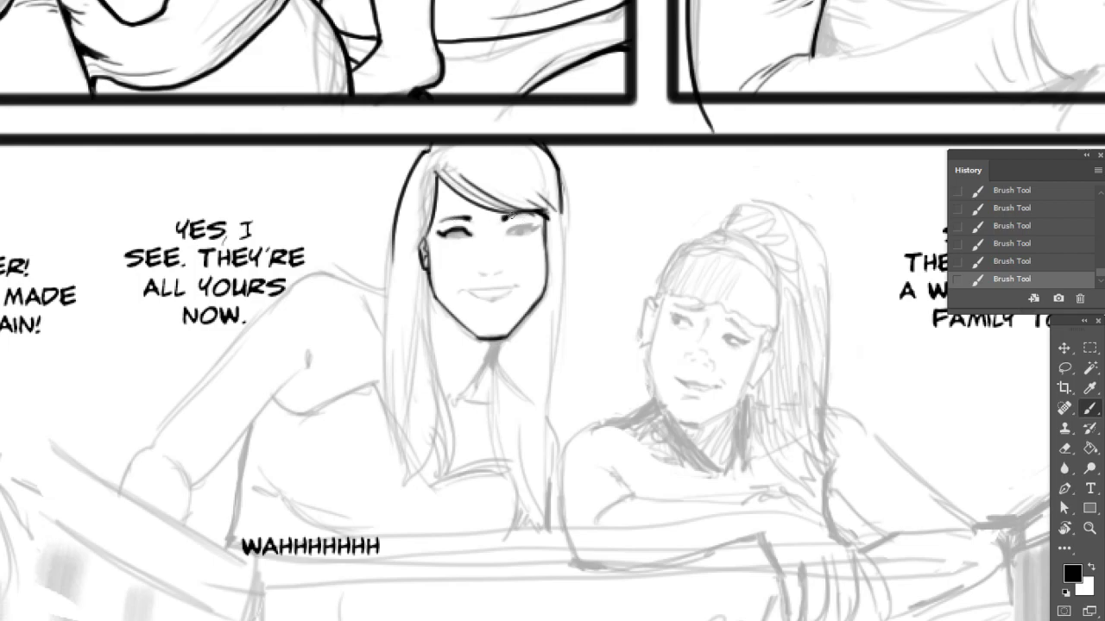
{"action": "mouse_move", "coordinate": [505, 220]}
{"action": "left_mouse_down"}
{"action": "mouse_move", "coordinate": [535, 212]}
{"action": "mouse_move", "coordinate": [470, 219]}
{"action": "left_mouse_up"}
{"action": "key", "text": "e"}
{"action": "key", "text": "b"}
{"action": "left_click_drag", "start_coordinate": [481, 278], "coordinate": [495, 275]}
{"action": "key", "text": "e"}
{"action": "key", "text": "b"}
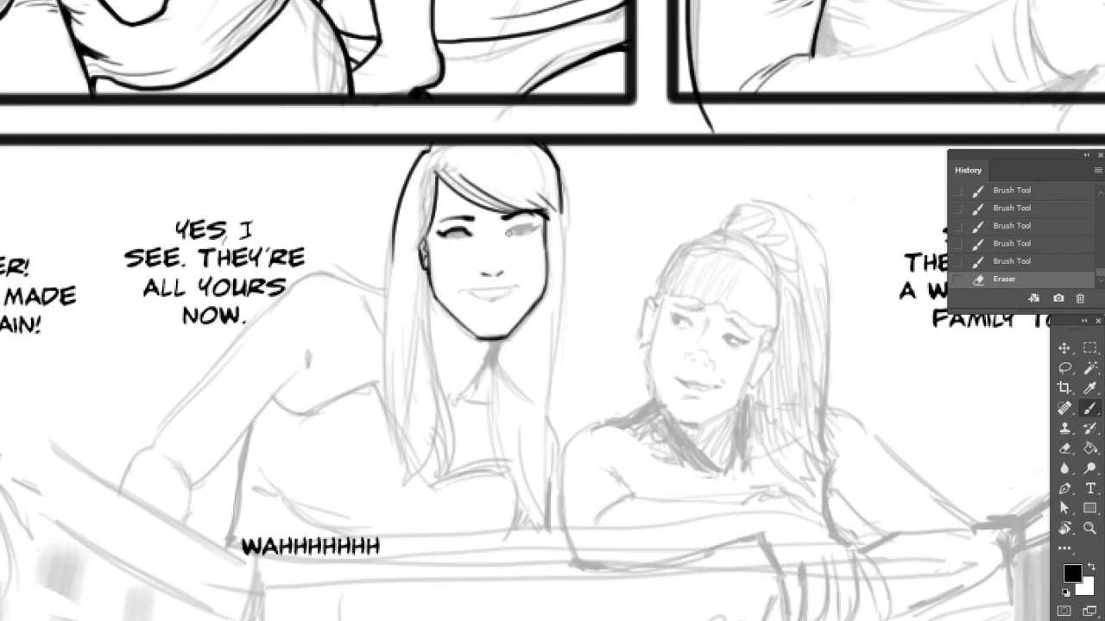
Darken both of the long-haired woman's eyes with lashes and pupils, trimming the excess ink.
{"action": "mouse_move", "coordinate": [508, 228]}
{"action": "left_mouse_down"}
{"action": "mouse_move", "coordinate": [538, 226]}
{"action": "mouse_move", "coordinate": [460, 237]}
{"action": "left_mouse_up"}
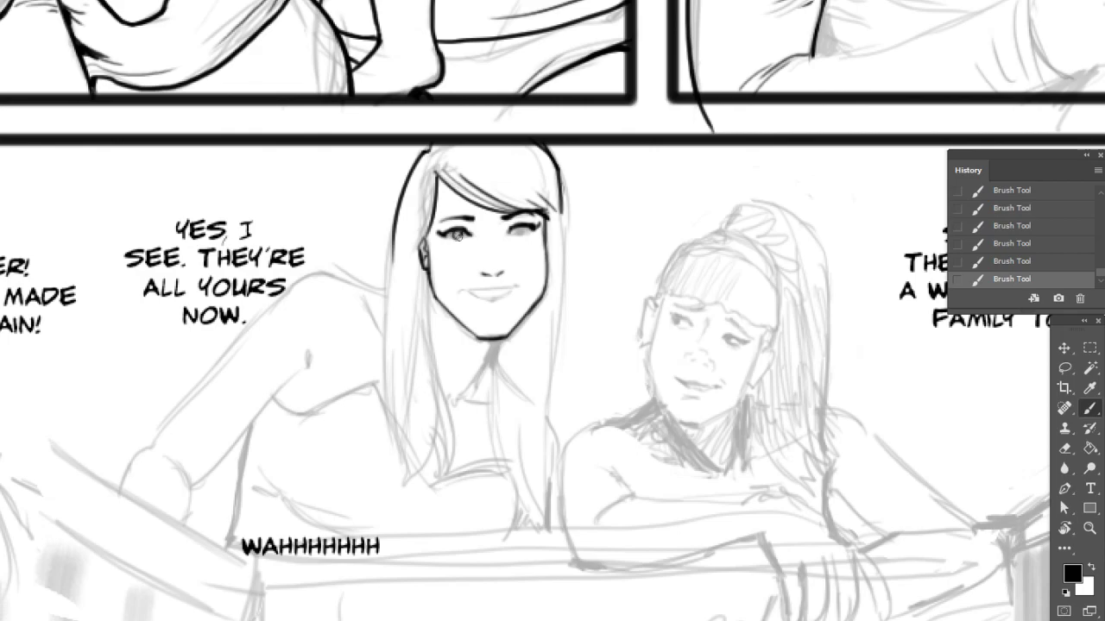
{"action": "key", "text": "e"}
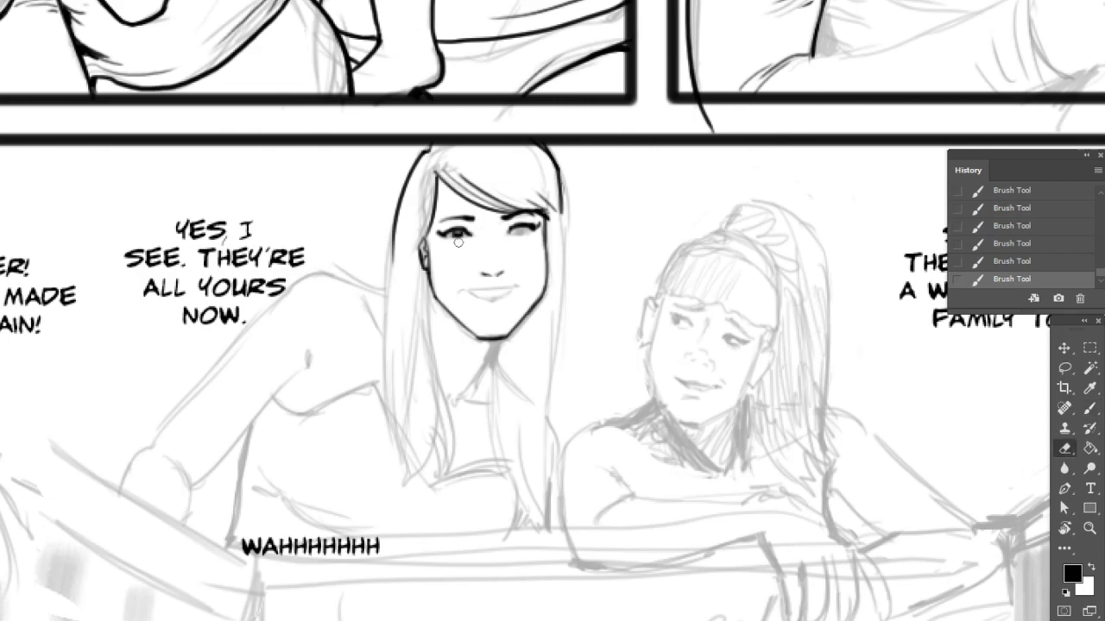
{"action": "left_click_drag", "start_coordinate": [456, 240], "coordinate": [444, 227]}
{"action": "key", "text": "b"}
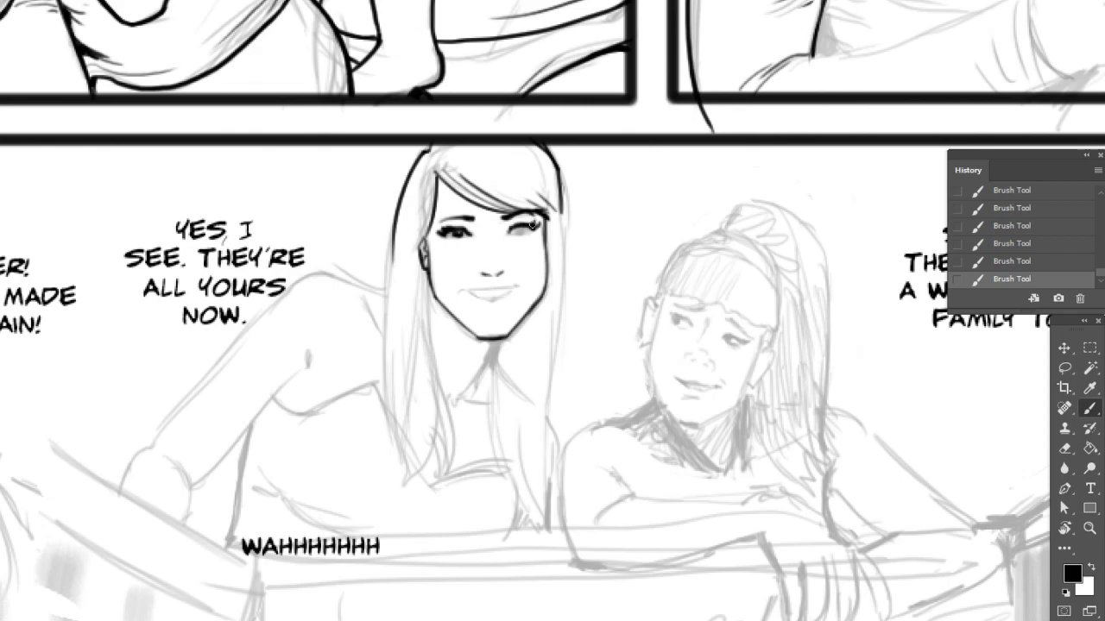
{"action": "left_click_drag", "start_coordinate": [534, 223], "coordinate": [526, 227]}
{"action": "key", "text": "e"}
Ink the long-haired woman's smiling mouth and lip corners, refining the lines with the Eraser.
{"action": "key", "text": "space"}
{"action": "mouse_move", "coordinate": [507, 264]}
{"action": "left_mouse_down"}
{"action": "mouse_move", "coordinate": [586, 298]}
{"action": "mouse_move", "coordinate": [566, 304]}
{"action": "mouse_move", "coordinate": [615, 302]}
{"action": "mouse_move", "coordinate": [599, 301]}
{"action": "left_mouse_up"}
{"action": "key", "text": "b"}
{"action": "left_click_drag", "start_coordinate": [566, 303], "coordinate": [599, 300]}
{"action": "mouse_move", "coordinate": [571, 302]}
{"action": "left_mouse_down"}
{"action": "mouse_move", "coordinate": [610, 301]}
{"action": "mouse_move", "coordinate": [577, 298]}
{"action": "mouse_move", "coordinate": [614, 289]}
{"action": "mouse_move", "coordinate": [615, 306]}
{"action": "mouse_move", "coordinate": [568, 307]}
{"action": "mouse_move", "coordinate": [623, 297]}
{"action": "mouse_move", "coordinate": [569, 302]}
{"action": "mouse_move", "coordinate": [601, 315]}
{"action": "mouse_move", "coordinate": [579, 310]}
{"action": "mouse_move", "coordinate": [622, 291]}
{"action": "mouse_move", "coordinate": [611, 305]}
{"action": "mouse_move", "coordinate": [619, 299]}
{"action": "mouse_move", "coordinate": [628, 334]}
{"action": "mouse_move", "coordinate": [602, 294]}
{"action": "left_mouse_up"}
{"action": "key", "text": "e"}
{"action": "key", "text": "b"}
{"action": "key", "text": "e"}
{"action": "key", "text": "b"}
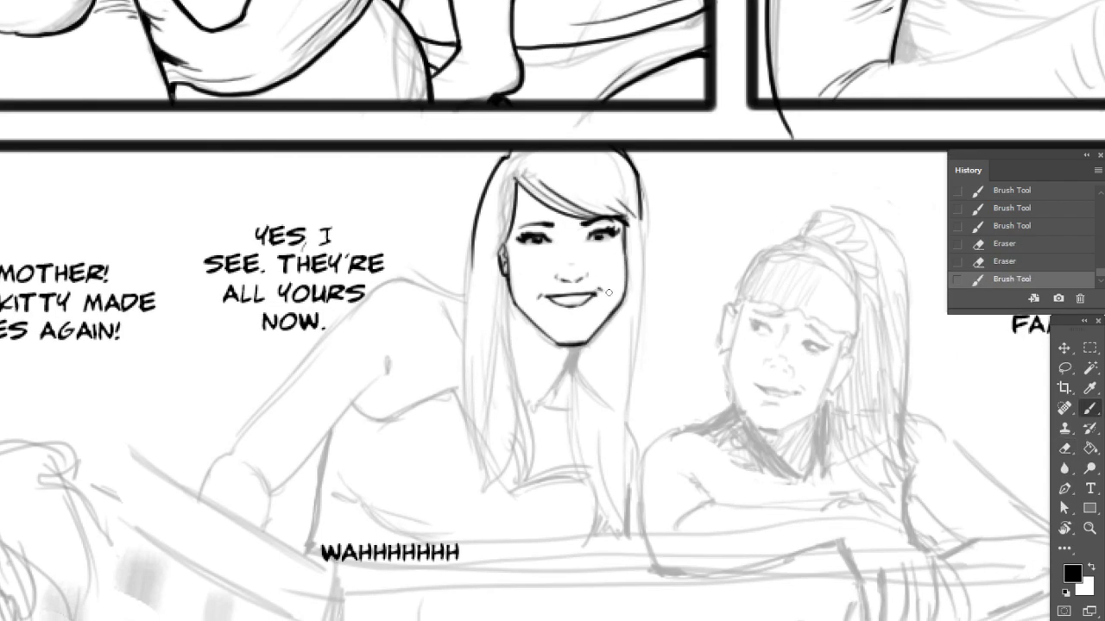
Ink the dark strands at the long-haired woman's temple and the shadowed hair falling from behind her ear beside the neck.
{"action": "scroll", "coordinate": [615, 324], "scroll_direction": "right", "scroll_amount": 3}
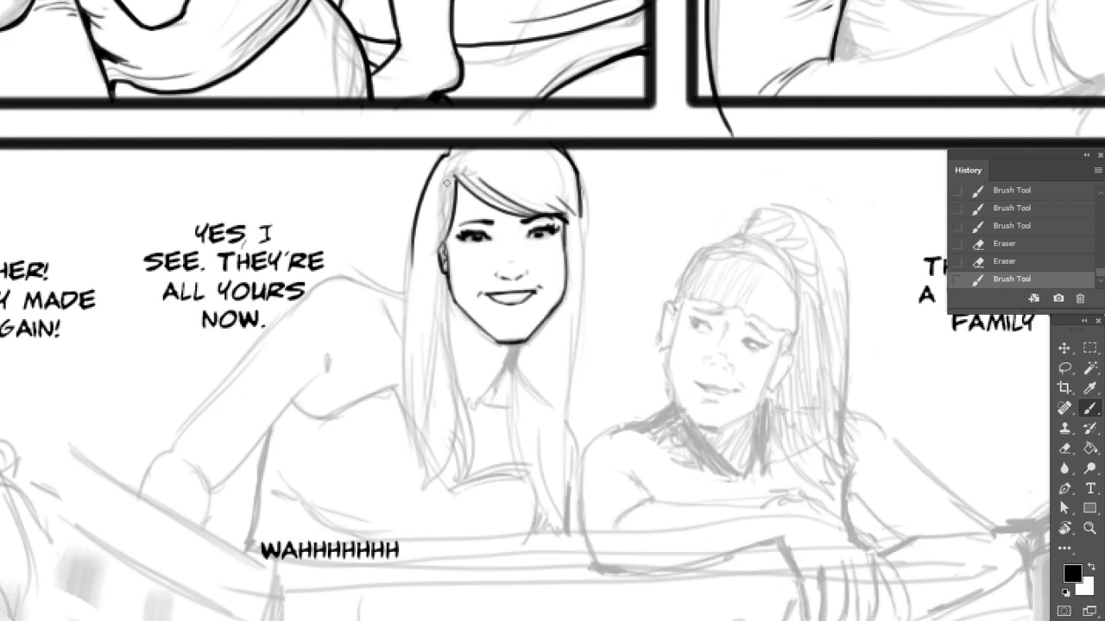
{"action": "mouse_move", "coordinate": [449, 161]}
{"action": "left_mouse_down"}
{"action": "mouse_move", "coordinate": [434, 190]}
{"action": "mouse_move", "coordinate": [443, 213]}
{"action": "left_mouse_up"}
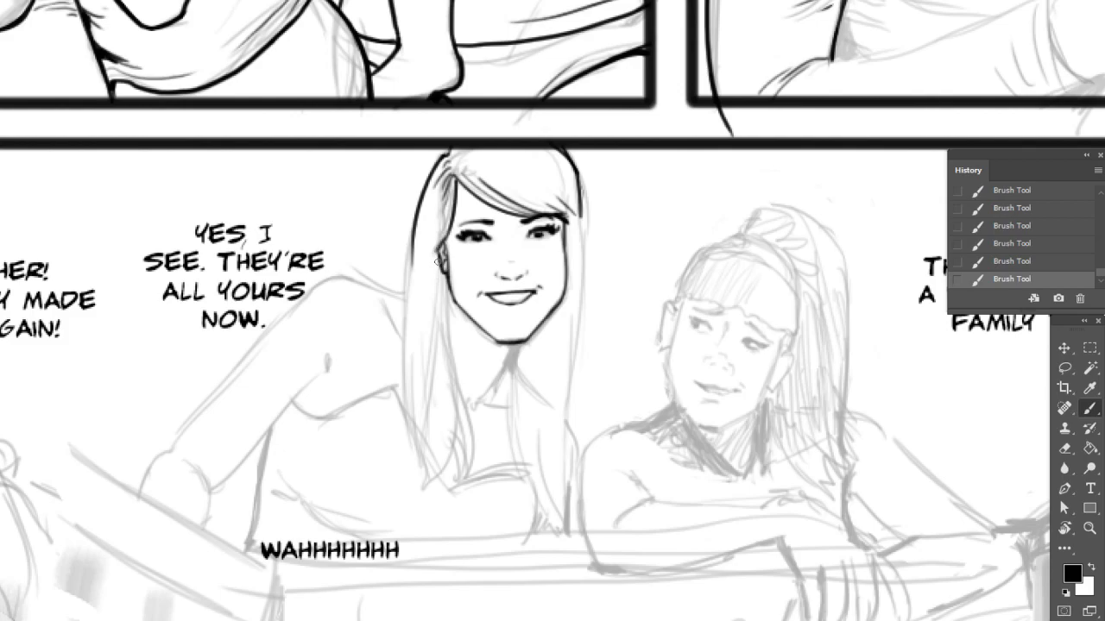
{"action": "left_click_drag", "start_coordinate": [438, 254], "coordinate": [437, 322]}
{"action": "left_click_drag", "start_coordinate": [436, 252], "coordinate": [437, 316]}
{"action": "left_click_drag", "start_coordinate": [440, 271], "coordinate": [442, 367]}
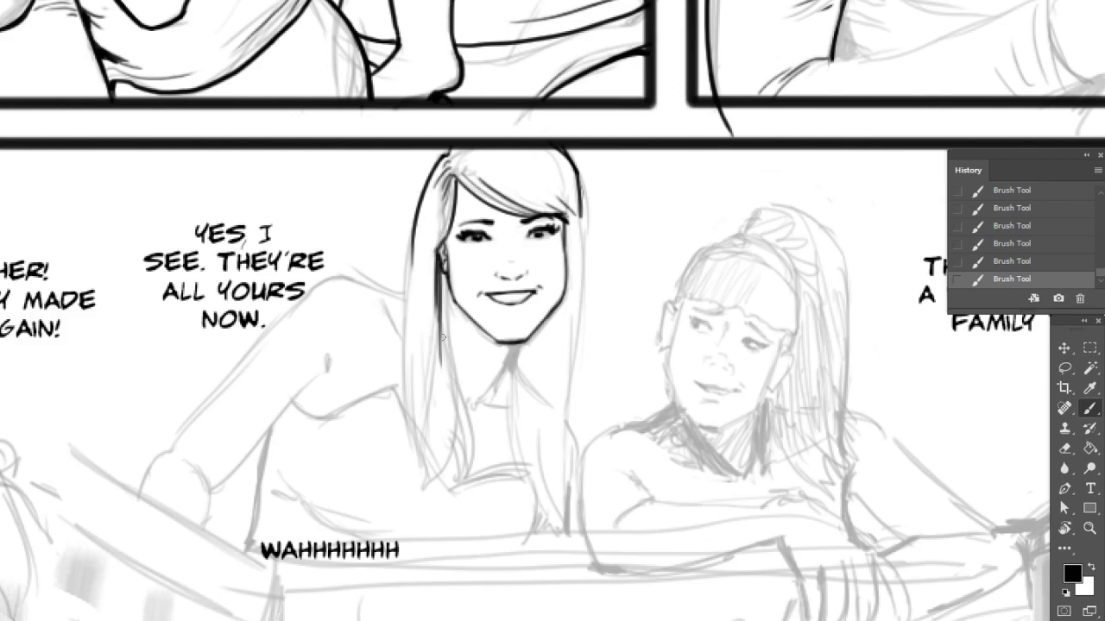
{"action": "left_click_drag", "start_coordinate": [443, 273], "coordinate": [449, 362]}
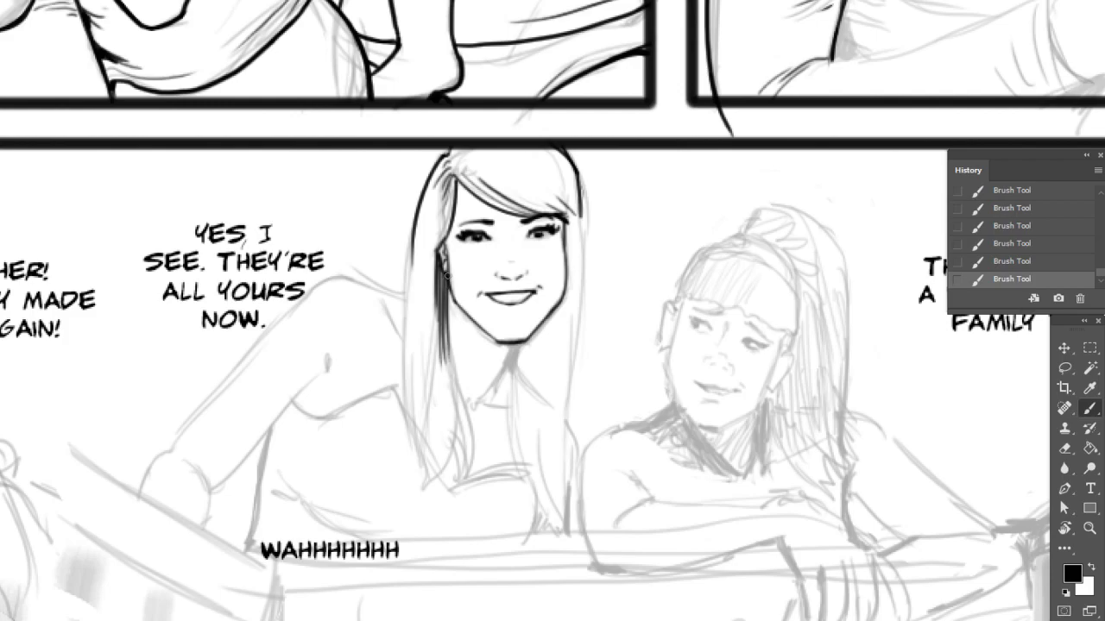
{"action": "left_click_drag", "start_coordinate": [447, 275], "coordinate": [456, 386]}
{"action": "left_click_drag", "start_coordinate": [447, 295], "coordinate": [453, 371]}
{"action": "left_click_drag", "start_coordinate": [446, 307], "coordinate": [464, 391]}
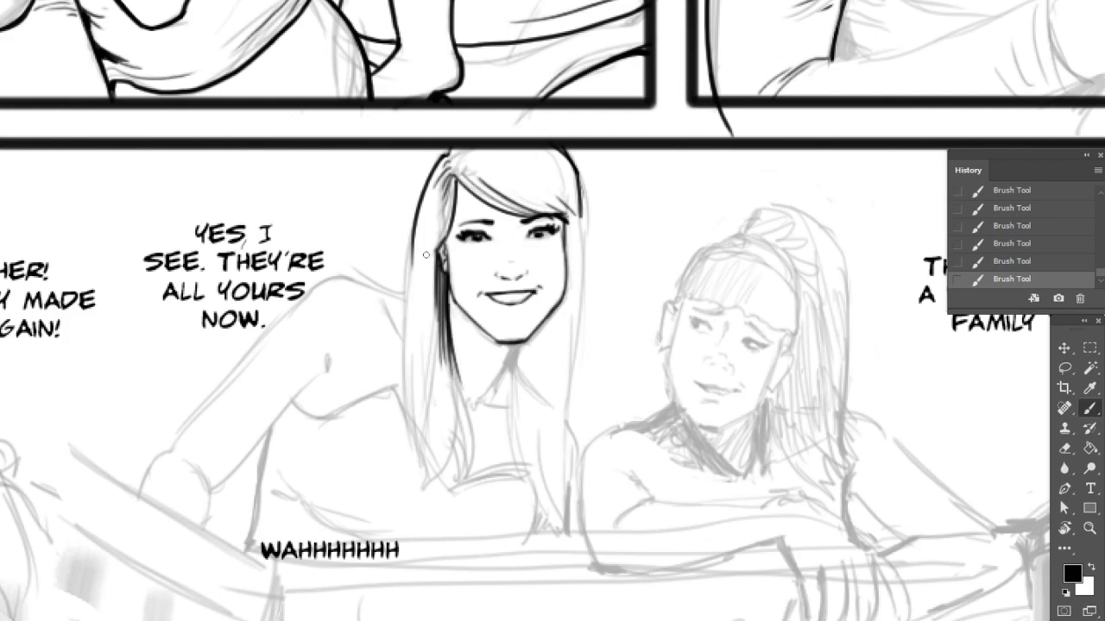
Extend the outer outline of the long-haired woman's ear-side hair past her shoulder, thinning and smoothing it with the Eraser.
{"action": "left_click_drag", "start_coordinate": [418, 207], "coordinate": [402, 308]}
{"action": "key", "text": "e"}
{"action": "mouse_move", "coordinate": [421, 209]}
{"action": "left_mouse_down"}
{"action": "mouse_move", "coordinate": [404, 266]}
{"action": "mouse_move", "coordinate": [403, 339]}
{"action": "left_mouse_up"}
{"action": "key", "text": "b"}
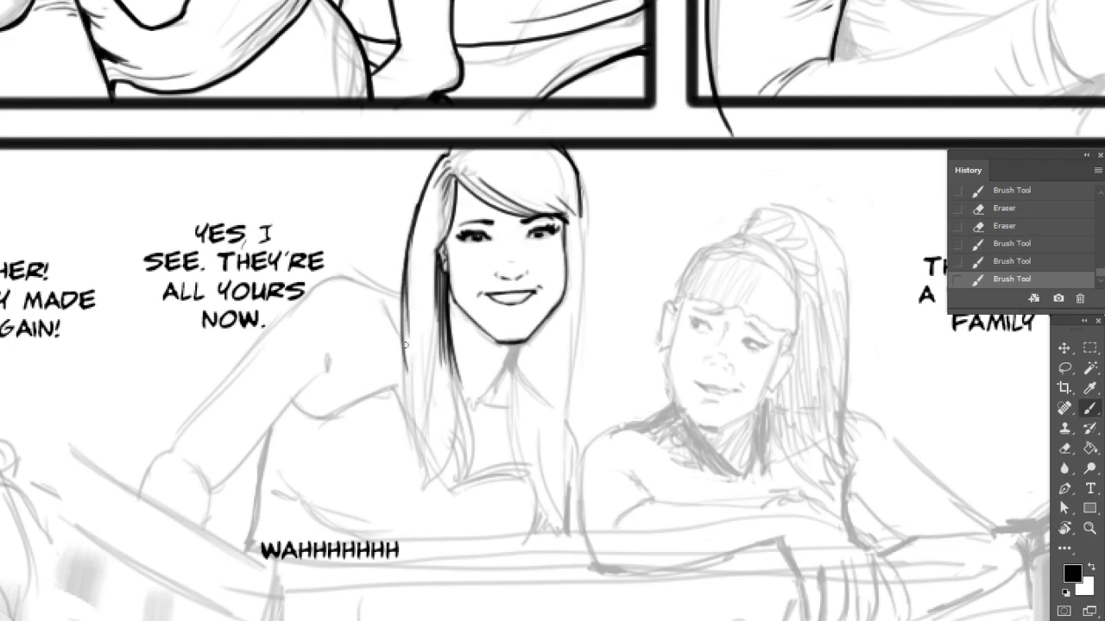
{"action": "left_click_drag", "start_coordinate": [409, 264], "coordinate": [400, 375]}
{"action": "key", "text": "e"}
{"action": "left_click_drag", "start_coordinate": [416, 216], "coordinate": [404, 338]}
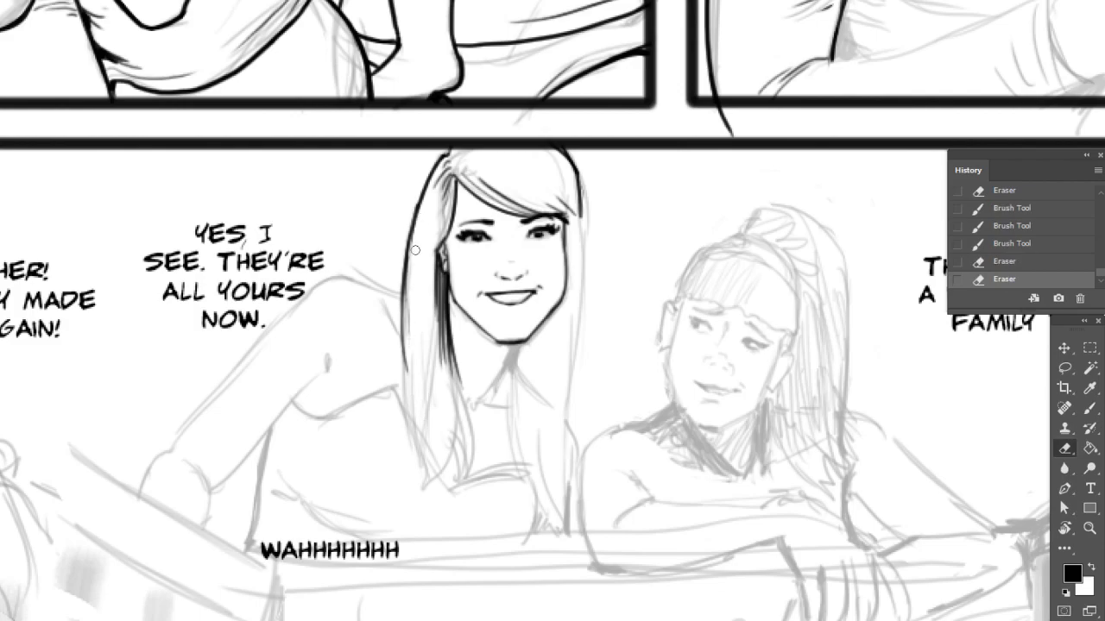
{"action": "left_click_drag", "start_coordinate": [416, 249], "coordinate": [404, 325]}
{"action": "key", "text": "b"}
{"action": "left_click_drag", "start_coordinate": [402, 283], "coordinate": [404, 345]}
{"action": "left_click_drag", "start_coordinate": [409, 260], "coordinate": [406, 415]}
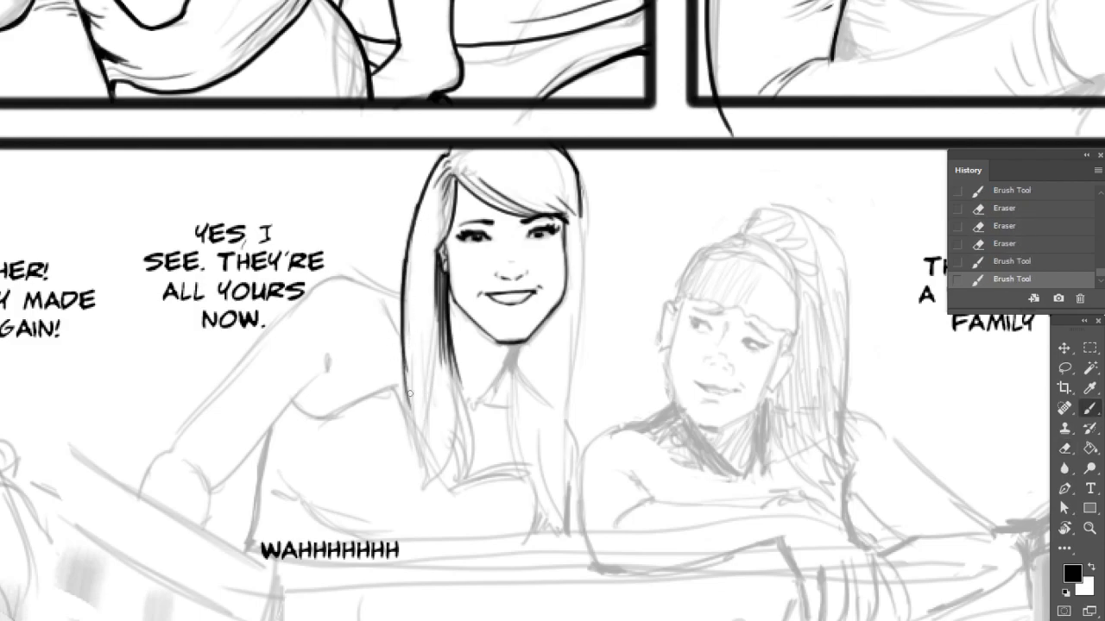
Ink the pointed tips and inner edge of the ear-side lock, cleaning up its edge with the Eraser.
{"action": "left_click_drag", "start_coordinate": [402, 356], "coordinate": [415, 423]}
{"action": "left_click_drag", "start_coordinate": [402, 385], "coordinate": [430, 487]}
{"action": "mouse_move", "coordinate": [423, 451]}
{"action": "left_mouse_down"}
{"action": "mouse_move", "coordinate": [433, 485]}
{"action": "mouse_move", "coordinate": [432, 471]}
{"action": "left_mouse_up"}
{"action": "mouse_move", "coordinate": [454, 404]}
{"action": "left_mouse_down"}
{"action": "mouse_move", "coordinate": [429, 476]}
{"action": "mouse_move", "coordinate": [454, 452]}
{"action": "left_mouse_up"}
{"action": "mouse_move", "coordinate": [463, 377]}
{"action": "left_mouse_down"}
{"action": "mouse_move", "coordinate": [450, 442]}
{"action": "mouse_move", "coordinate": [459, 424]}
{"action": "left_mouse_up"}
{"action": "key", "text": "e"}
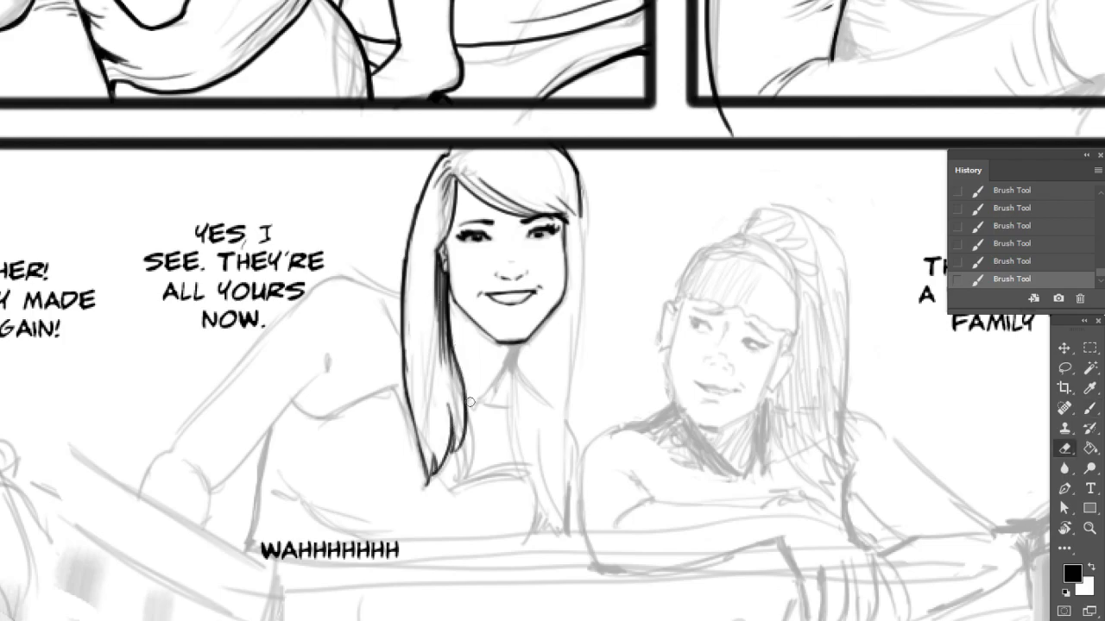
{"action": "mouse_move", "coordinate": [465, 372]}
{"action": "left_mouse_down"}
{"action": "mouse_move", "coordinate": [466, 390]}
{"action": "mouse_move", "coordinate": [460, 361]}
{"action": "left_mouse_up"}
{"action": "key", "text": "b"}
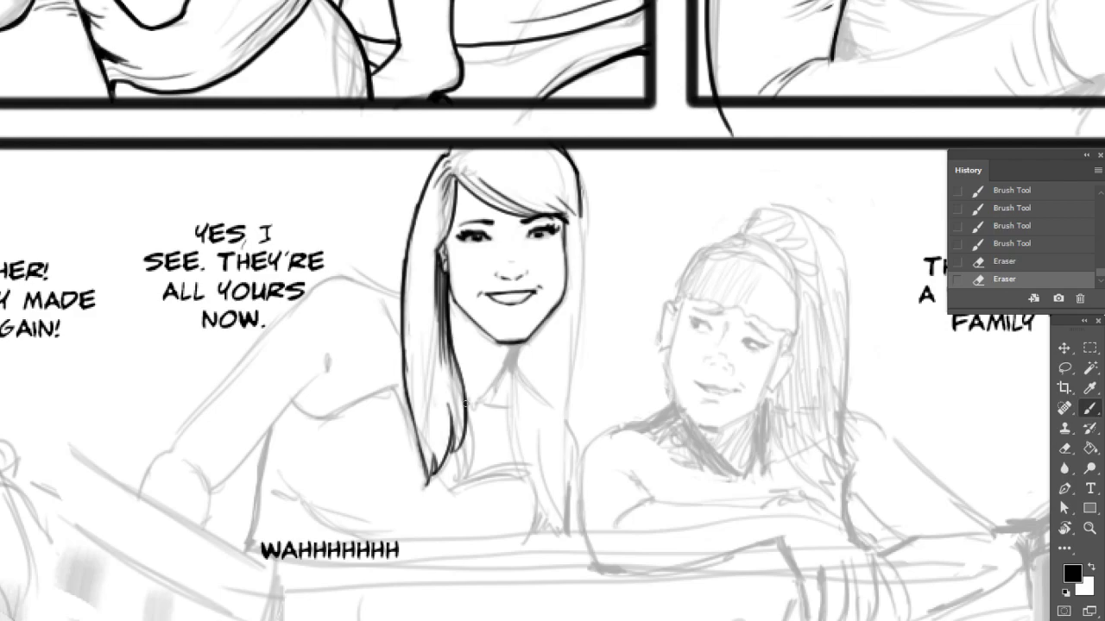
{"action": "left_click_drag", "start_coordinate": [467, 408], "coordinate": [443, 278]}
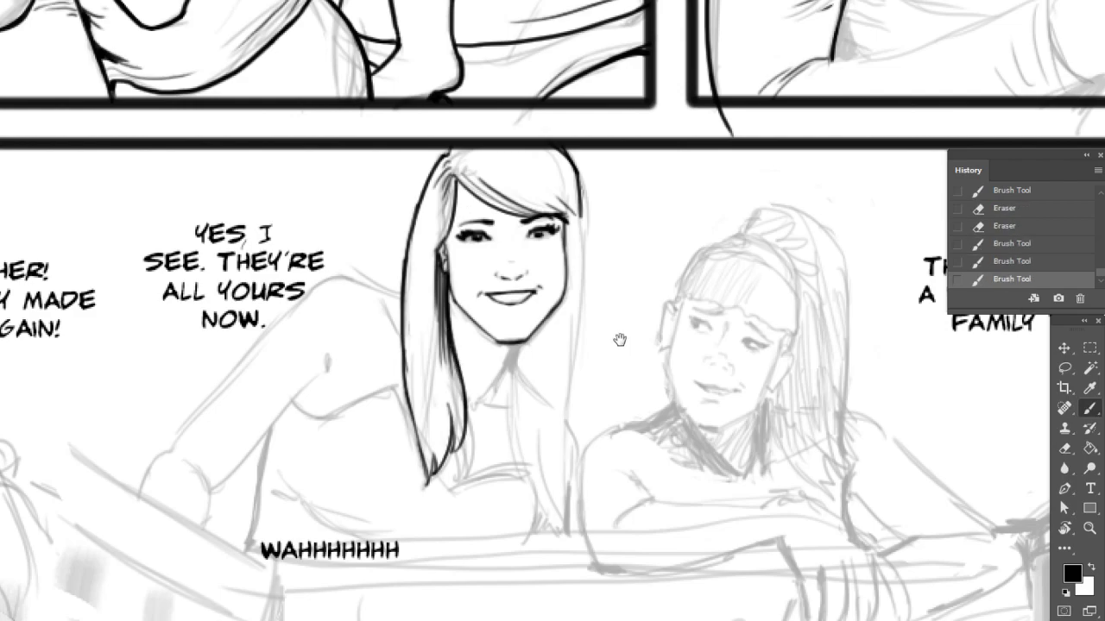
Ink both edges of the long-haired woman's lock on the far side of her face, ending in jagged tips.
{"action": "left_click_drag", "start_coordinate": [623, 254], "coordinate": [587, 229]}
{"action": "key", "text": "e"}
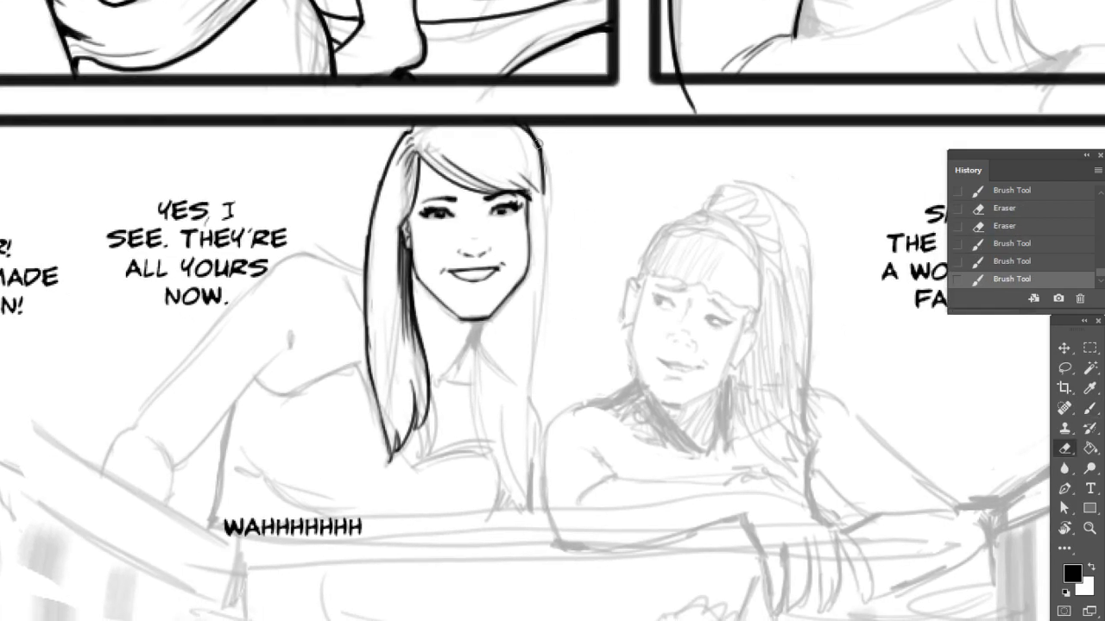
{"action": "key", "text": "b"}
{"action": "left_click_drag", "start_coordinate": [542, 183], "coordinate": [516, 435]}
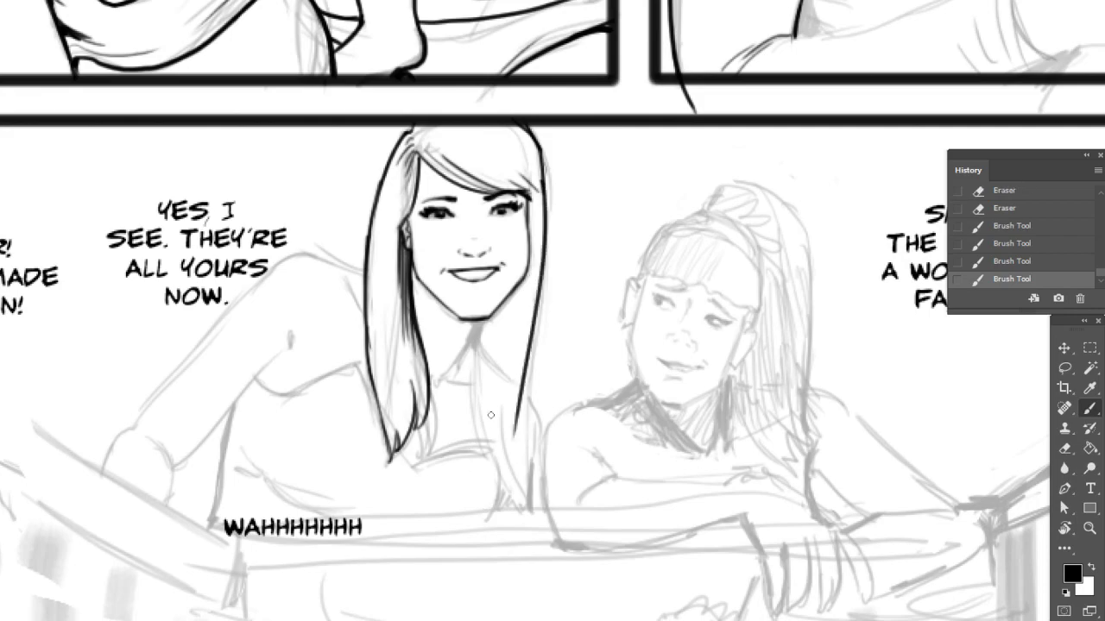
{"action": "mouse_move", "coordinate": [467, 347]}
{"action": "left_mouse_down"}
{"action": "mouse_move", "coordinate": [500, 482]}
{"action": "mouse_move", "coordinate": [507, 466]}
{"action": "mouse_move", "coordinate": [511, 496]}
{"action": "left_mouse_up"}
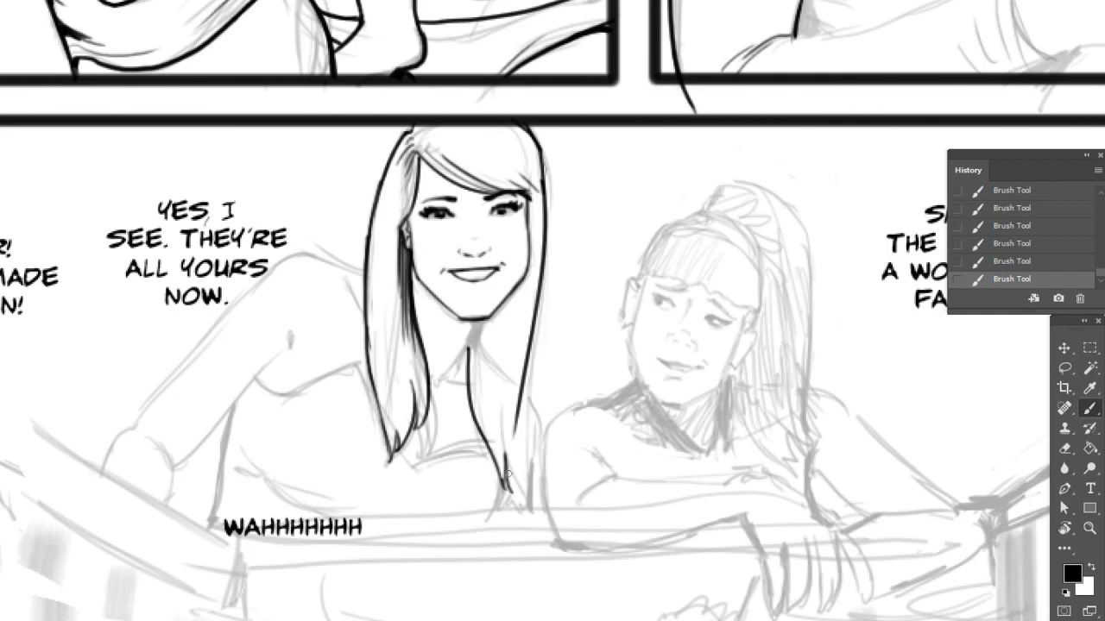
{"action": "left_click_drag", "start_coordinate": [517, 433], "coordinate": [510, 486]}
{"action": "left_click_drag", "start_coordinate": [518, 419], "coordinate": [516, 480]}
{"action": "left_click_drag", "start_coordinate": [514, 456], "coordinate": [530, 485]}
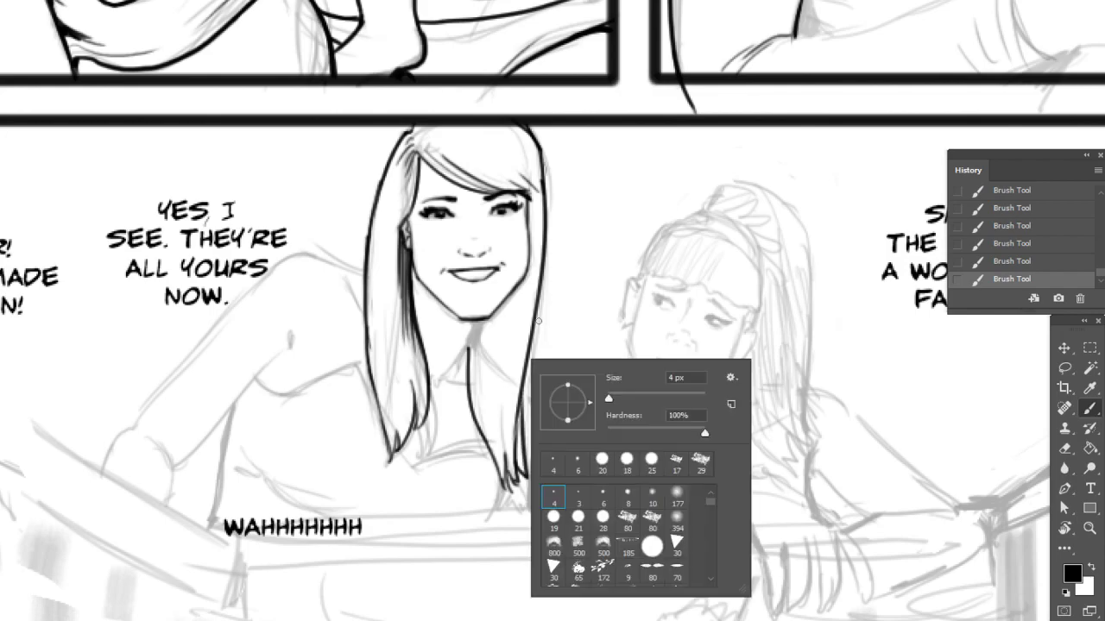
Trim the far lock's lower outer edge with the Eraser and redraw it as a smooth line.
{"action": "right_click", "coordinate": [530, 485]}
{"action": "key", "text": "Escape"}
{"action": "key", "text": "e"}
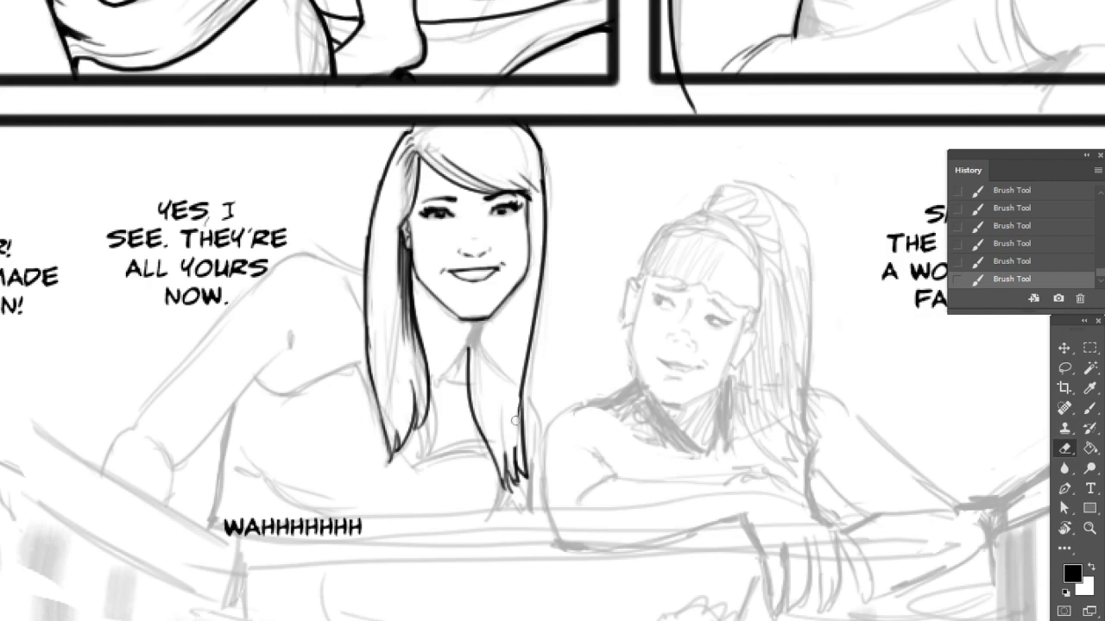
{"action": "left_click_drag", "start_coordinate": [513, 432], "coordinate": [518, 459]}
{"action": "left_click_drag", "start_coordinate": [521, 380], "coordinate": [520, 412]}
{"action": "key", "text": "b"}
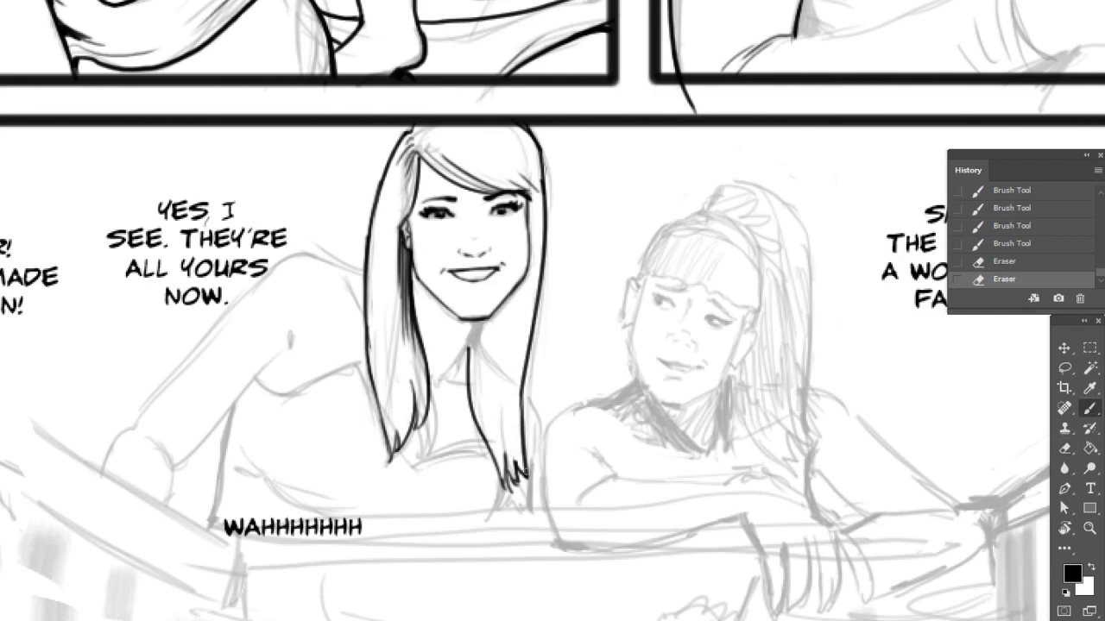
{"action": "left_click_drag", "start_coordinate": [525, 463], "coordinate": [523, 367]}
{"action": "left_click_drag", "start_coordinate": [524, 412], "coordinate": [523, 356]}
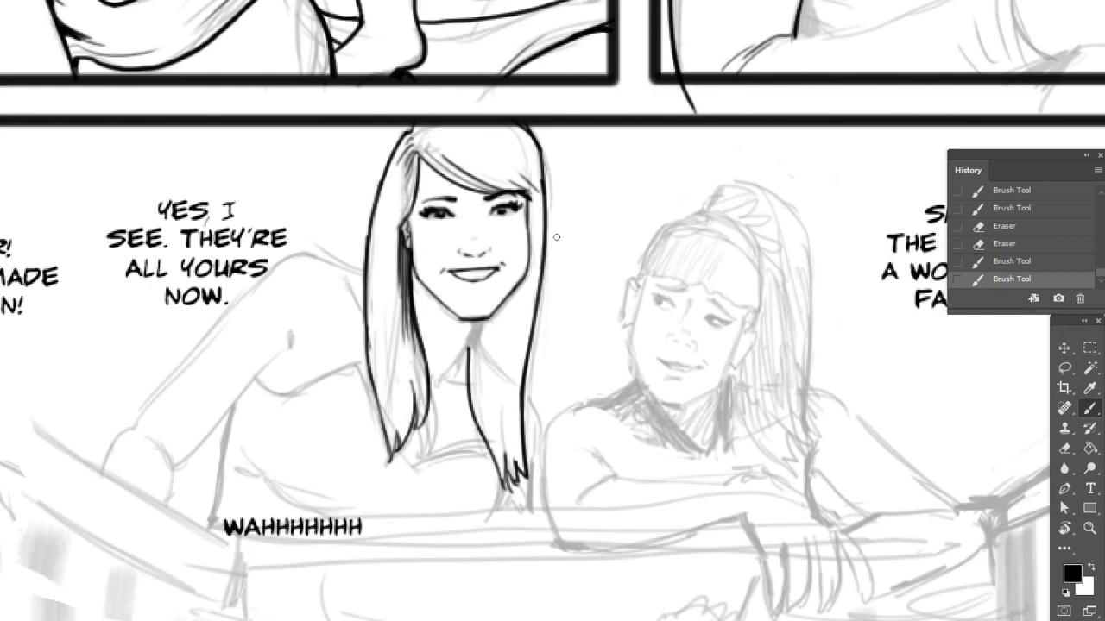
Ink the long-haired woman's neck line and the small collarbone marks at the base of her throat.
{"action": "mouse_move", "coordinate": [443, 386]}
{"action": "left_mouse_down"}
{"action": "mouse_move", "coordinate": [483, 315]}
{"action": "mouse_move", "coordinate": [460, 361]}
{"action": "left_mouse_up"}
{"action": "key", "text": "e"}
{"action": "key", "text": "b"}
{"action": "mouse_move", "coordinate": [460, 361]}
{"action": "left_mouse_down"}
{"action": "mouse_move", "coordinate": [449, 376]}
{"action": "mouse_move", "coordinate": [470, 373]}
{"action": "left_mouse_up"}
Ink the outer contour of the long-haired woman's bent arm from the elbow over the shoulder to her hair.
{"action": "left_click_drag", "start_coordinate": [523, 306], "coordinate": [658, 335]}
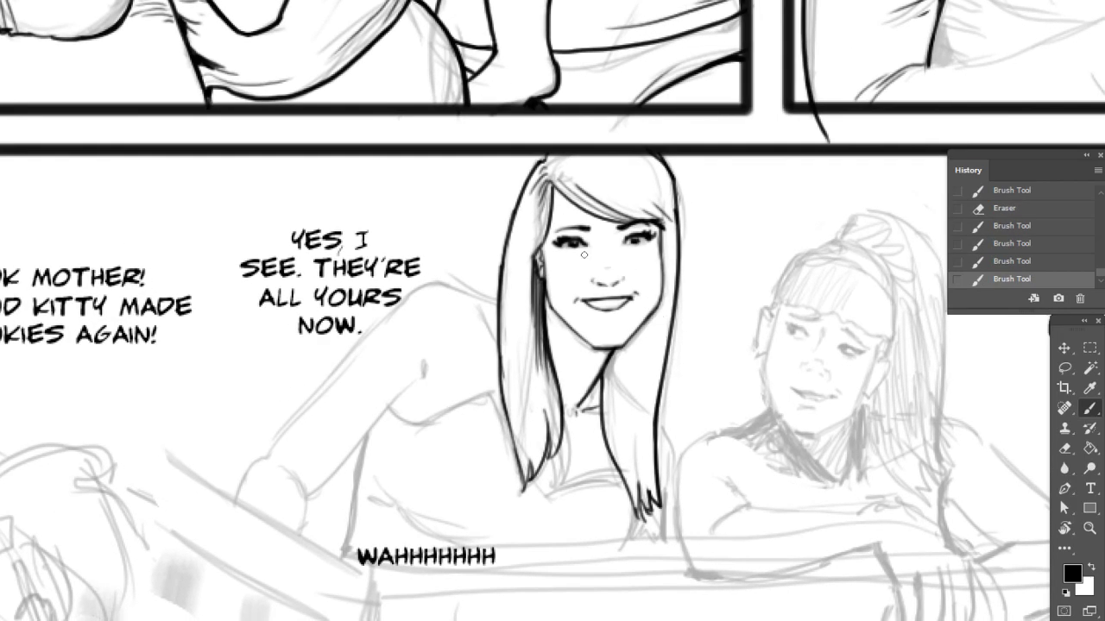
{"action": "left_click_drag", "start_coordinate": [494, 362], "coordinate": [536, 337]}
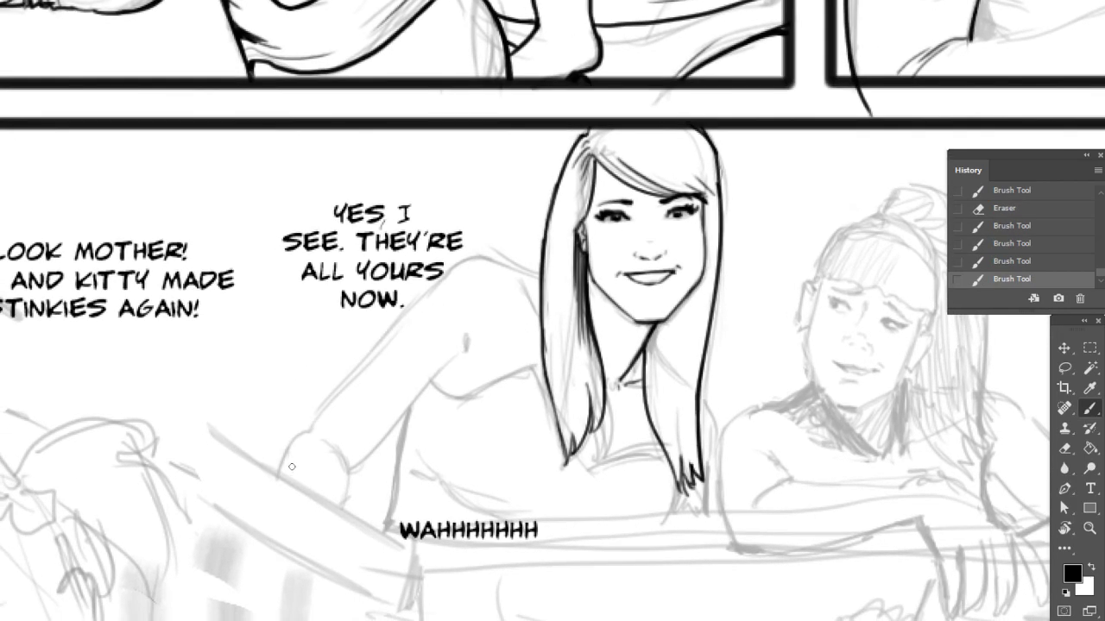
{"action": "left_click_drag", "start_coordinate": [280, 475], "coordinate": [311, 427]}
{"action": "left_click_drag", "start_coordinate": [659, 377], "coordinate": [557, 406]}
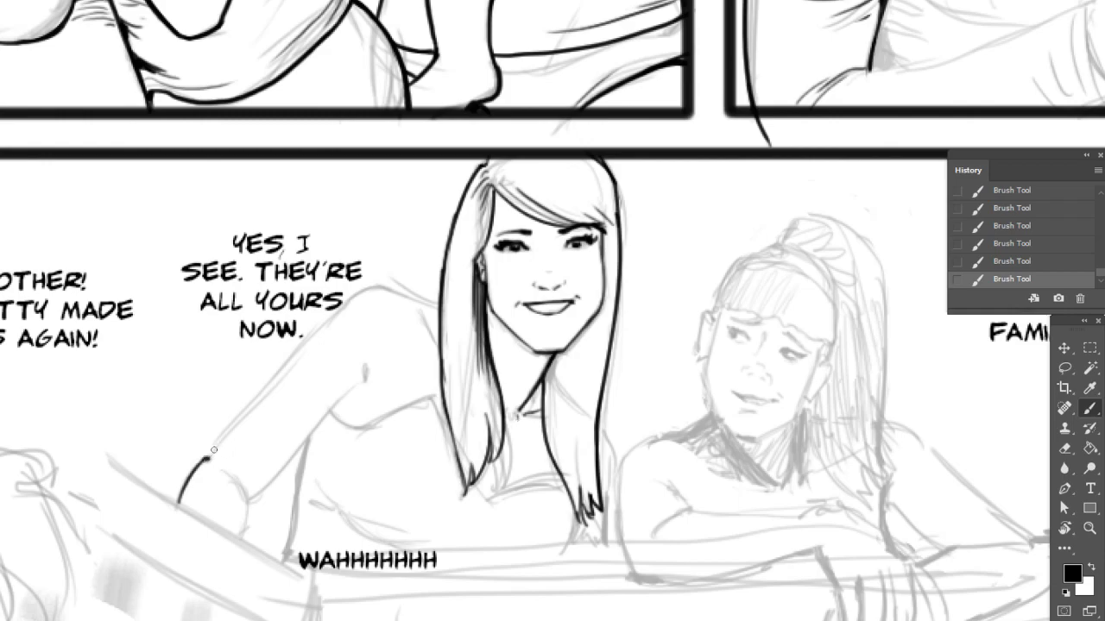
{"action": "left_click_drag", "start_coordinate": [209, 458], "coordinate": [317, 327]}
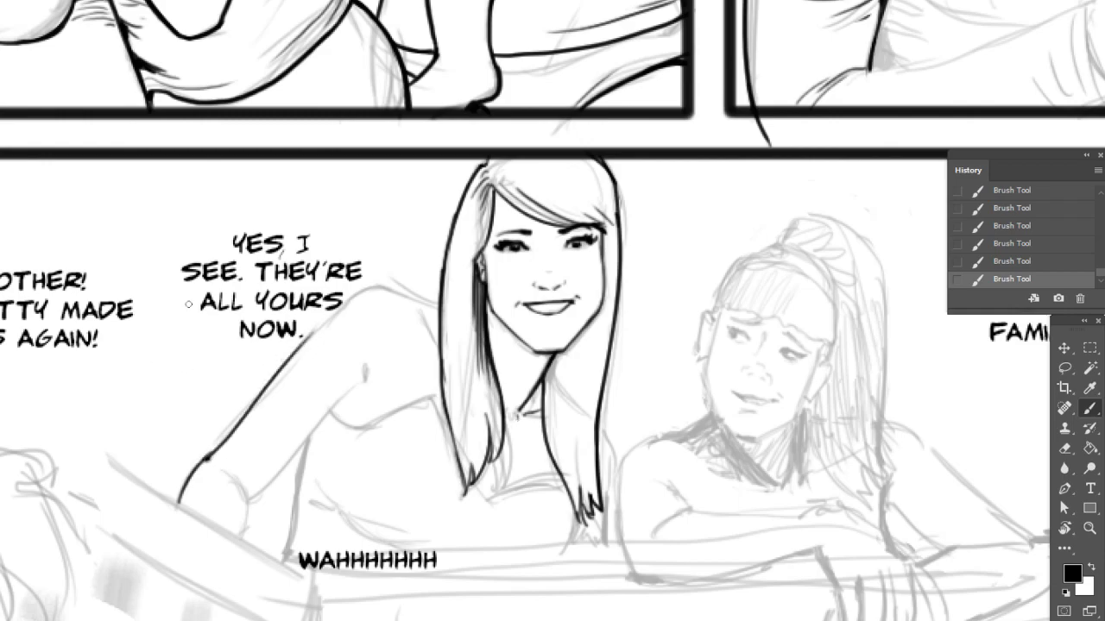
{"action": "key", "text": "ctrl+z"}
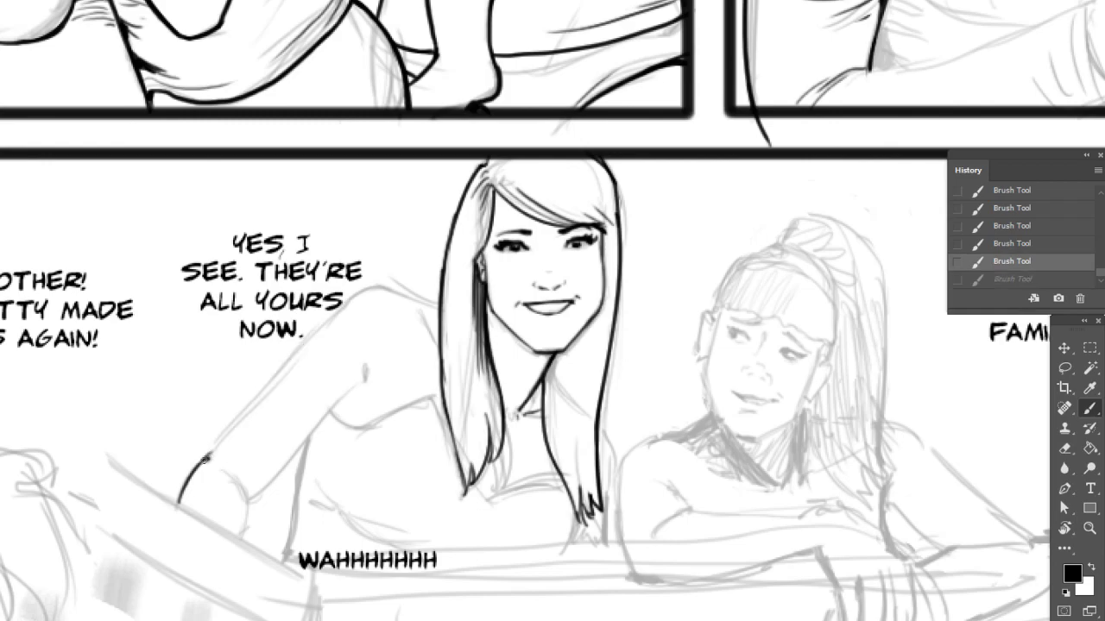
{"action": "left_click_drag", "start_coordinate": [205, 458], "coordinate": [356, 289]}
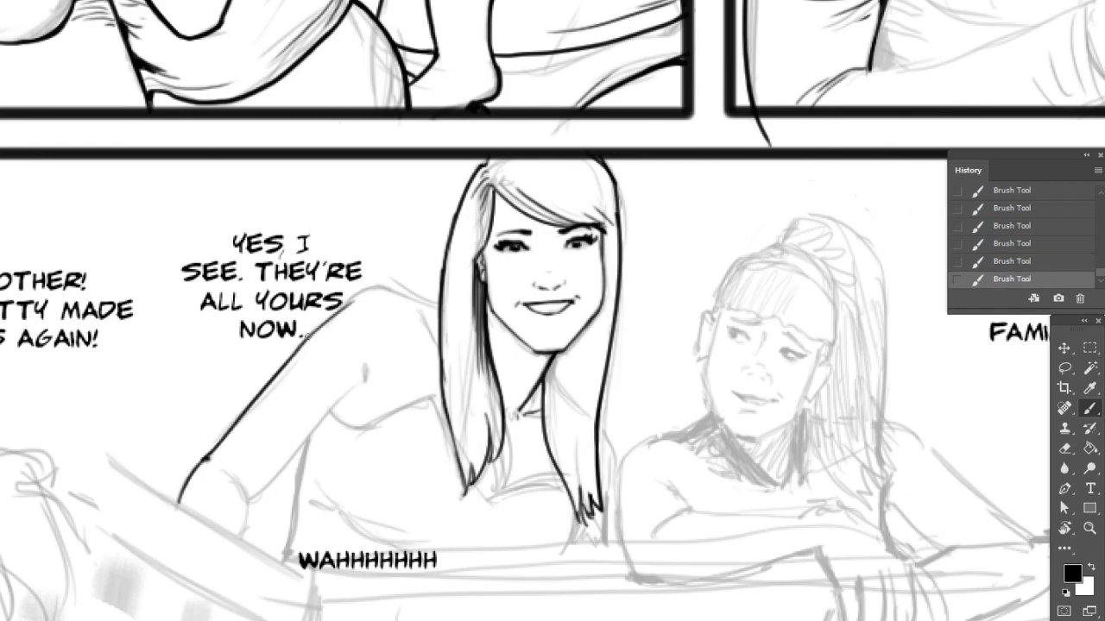
{"action": "left_click_drag", "start_coordinate": [306, 337], "coordinate": [361, 296]}
{"action": "mouse_move", "coordinate": [288, 358]}
{"action": "left_mouse_down"}
{"action": "mouse_move", "coordinate": [396, 283]}
{"action": "mouse_move", "coordinate": [439, 307]}
{"action": "left_mouse_up"}
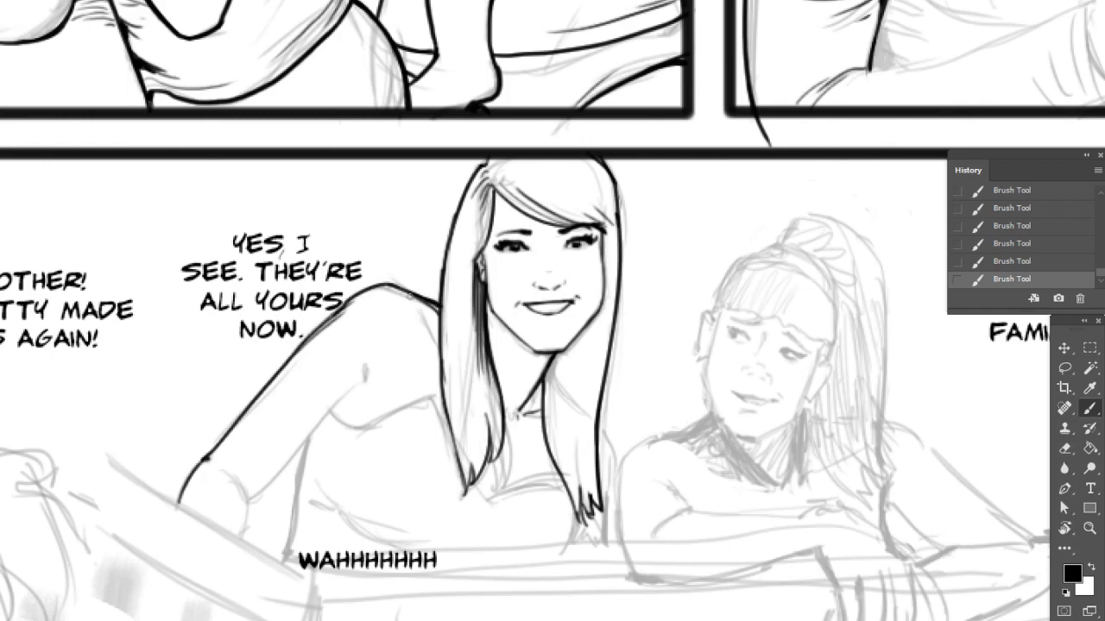
Refine the thickness of the upper arm and shoulder contour near the speech text with Brush and Eraser touches.
{"action": "left_click_drag", "start_coordinate": [455, 236], "coordinate": [600, 226]}
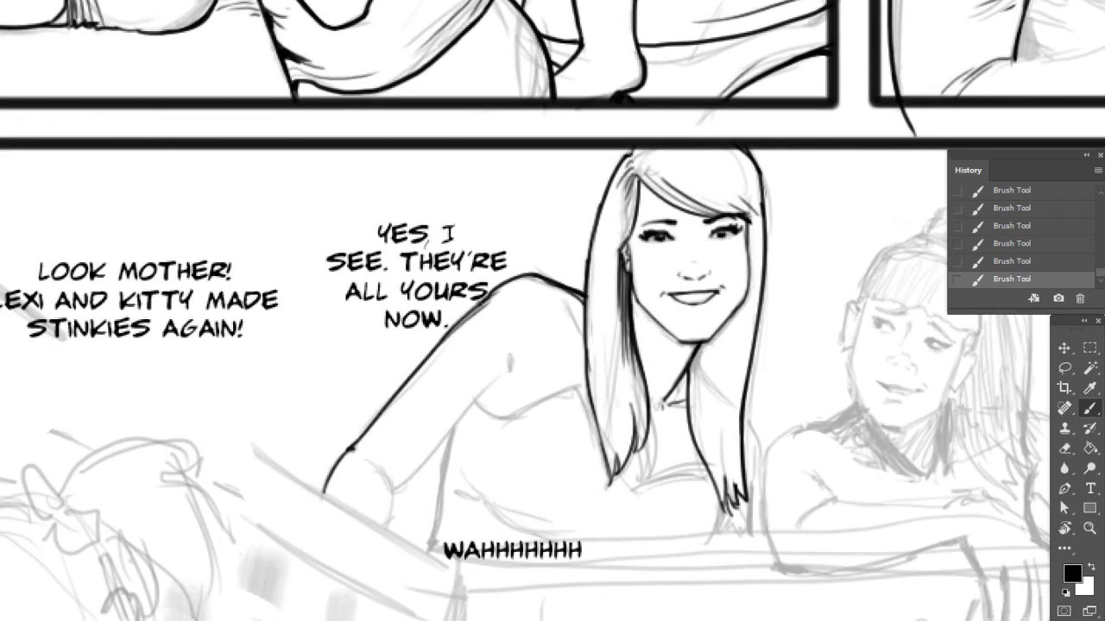
{"action": "mouse_move", "coordinate": [483, 297]}
{"action": "left_mouse_down"}
{"action": "mouse_move", "coordinate": [537, 271]}
{"action": "mouse_move", "coordinate": [440, 358]}
{"action": "left_mouse_up"}
{"action": "key", "text": "e"}
{"action": "left_click_drag", "start_coordinate": [436, 363], "coordinate": [424, 374]}
{"action": "key", "text": "b"}
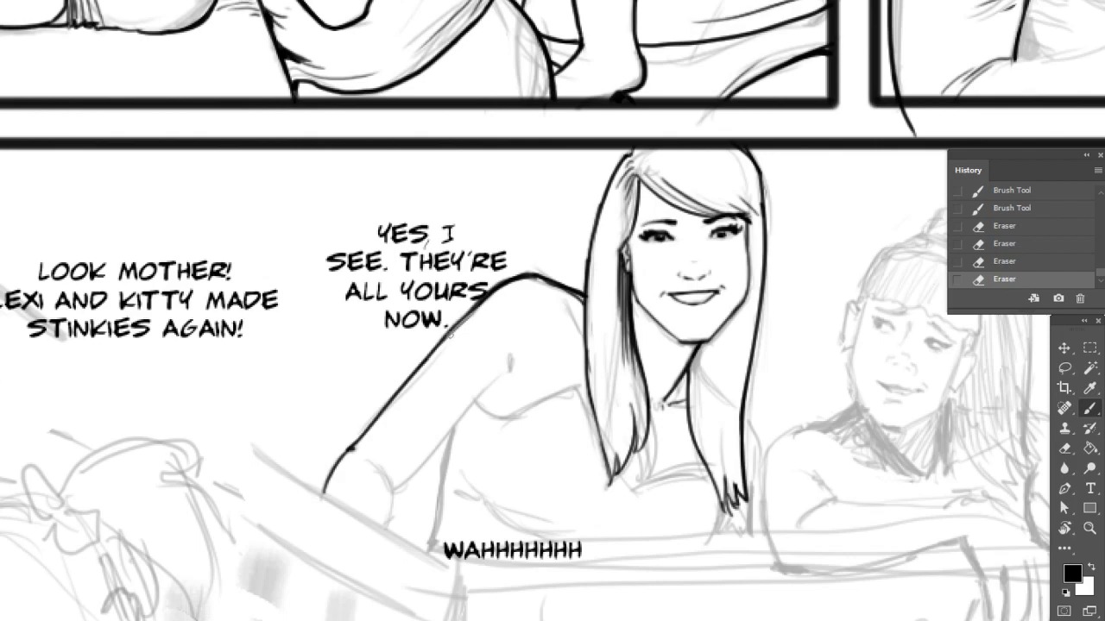
{"action": "mouse_move", "coordinate": [480, 307]}
{"action": "left_mouse_down"}
{"action": "mouse_move", "coordinate": [426, 359]}
{"action": "mouse_move", "coordinate": [442, 339]}
{"action": "left_mouse_up"}
{"action": "key", "text": "e"}
{"action": "left_click_drag", "start_coordinate": [529, 325], "coordinate": [393, 356]}
{"action": "key", "text": "b"}
Ink the elbow crease, the forearm edge and the inner upper arm line up to the armpit fold.
{"action": "left_click_drag", "start_coordinate": [522, 361], "coordinate": [467, 309]}
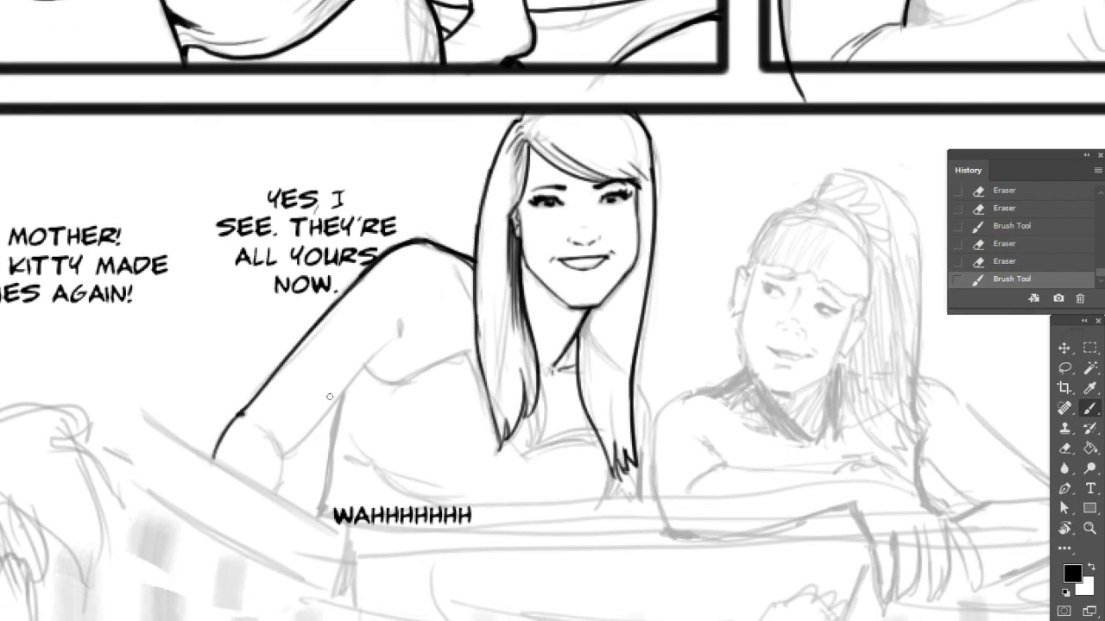
{"action": "mouse_move", "coordinate": [259, 426]}
{"action": "left_mouse_down"}
{"action": "mouse_move", "coordinate": [283, 458]}
{"action": "mouse_move", "coordinate": [276, 500]}
{"action": "mouse_move", "coordinate": [283, 453]}
{"action": "mouse_move", "coordinate": [364, 358]}
{"action": "left_mouse_up"}
{"action": "left_click_drag", "start_coordinate": [324, 411], "coordinate": [400, 328]}
{"action": "mouse_move", "coordinate": [354, 361]}
{"action": "left_mouse_down"}
{"action": "mouse_move", "coordinate": [303, 422]}
{"action": "mouse_move", "coordinate": [357, 363]}
{"action": "mouse_move", "coordinate": [320, 406]}
{"action": "mouse_move", "coordinate": [350, 380]}
{"action": "left_mouse_up"}
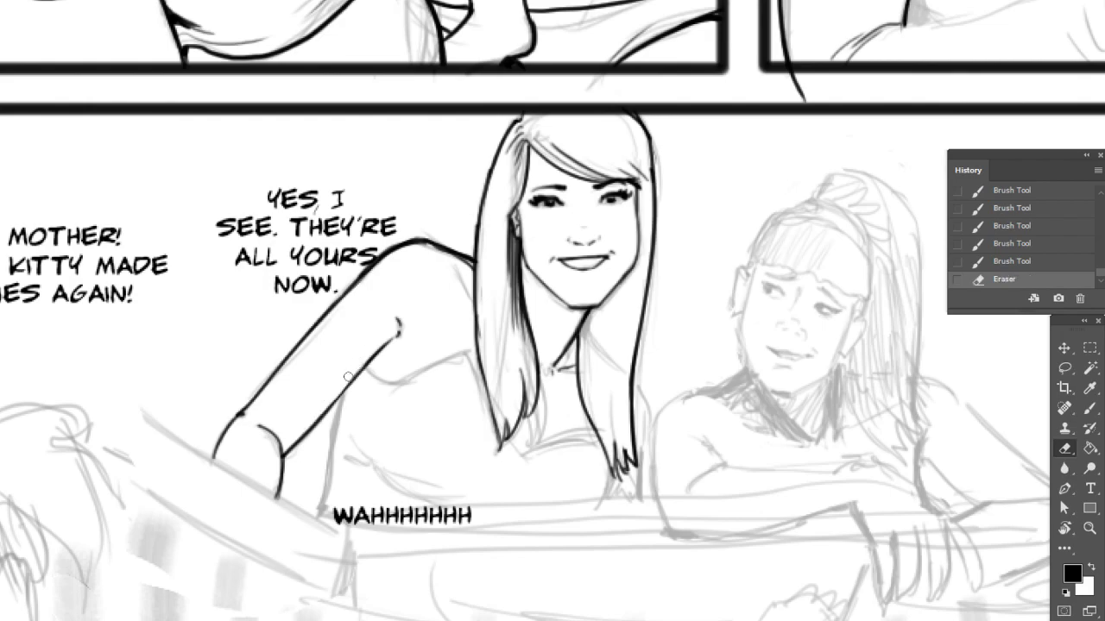
{"action": "key", "text": "b"}
{"action": "left_click_drag", "start_coordinate": [323, 414], "coordinate": [365, 368]}
Clean up the sketch area on the long-haired woman's shoulder and ink a tapered crease running into her hair.
{"action": "left_click_drag", "start_coordinate": [491, 379], "coordinate": [441, 327]}
{"action": "key", "text": "e"}
{"action": "left_click_drag", "start_coordinate": [377, 199], "coordinate": [412, 232]}
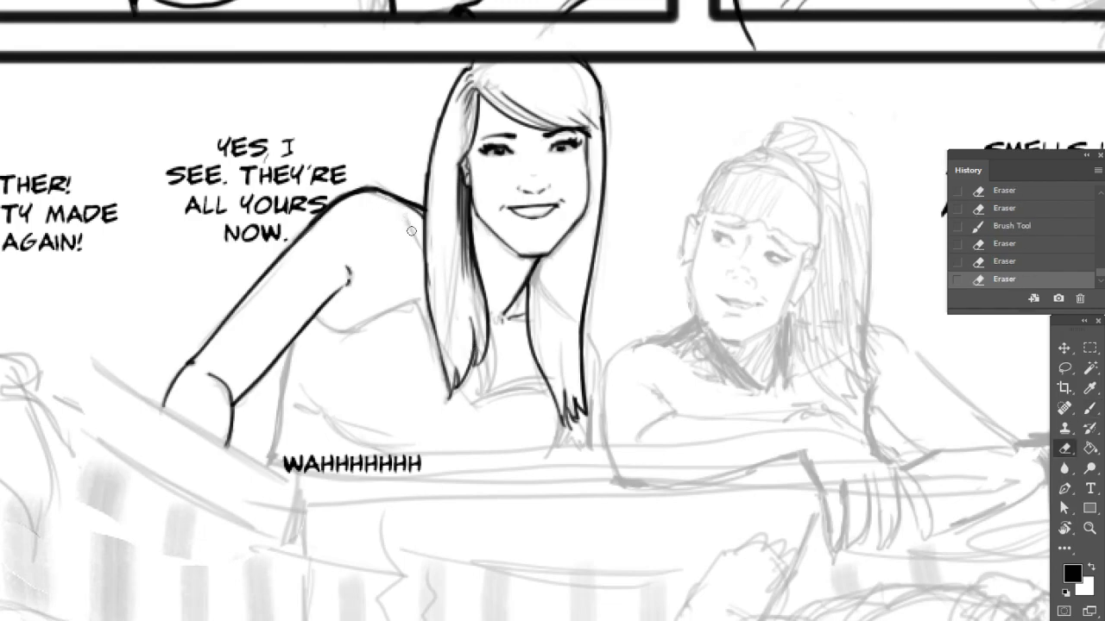
{"action": "key", "text": "b"}
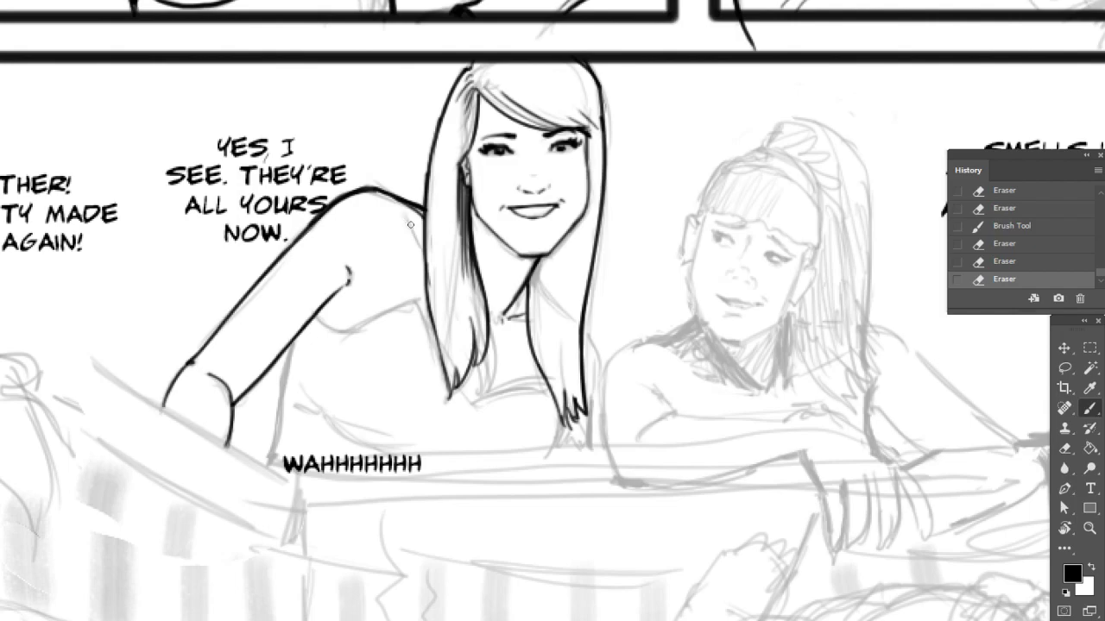
{"action": "mouse_move", "coordinate": [404, 216]}
{"action": "left_mouse_down"}
{"action": "mouse_move", "coordinate": [425, 249]}
{"action": "mouse_move", "coordinate": [415, 234]}
{"action": "left_mouse_up"}
{"action": "key", "text": "e"}
{"action": "key", "text": "b"}
{"action": "left_click_drag", "start_coordinate": [413, 231], "coordinate": [425, 244]}
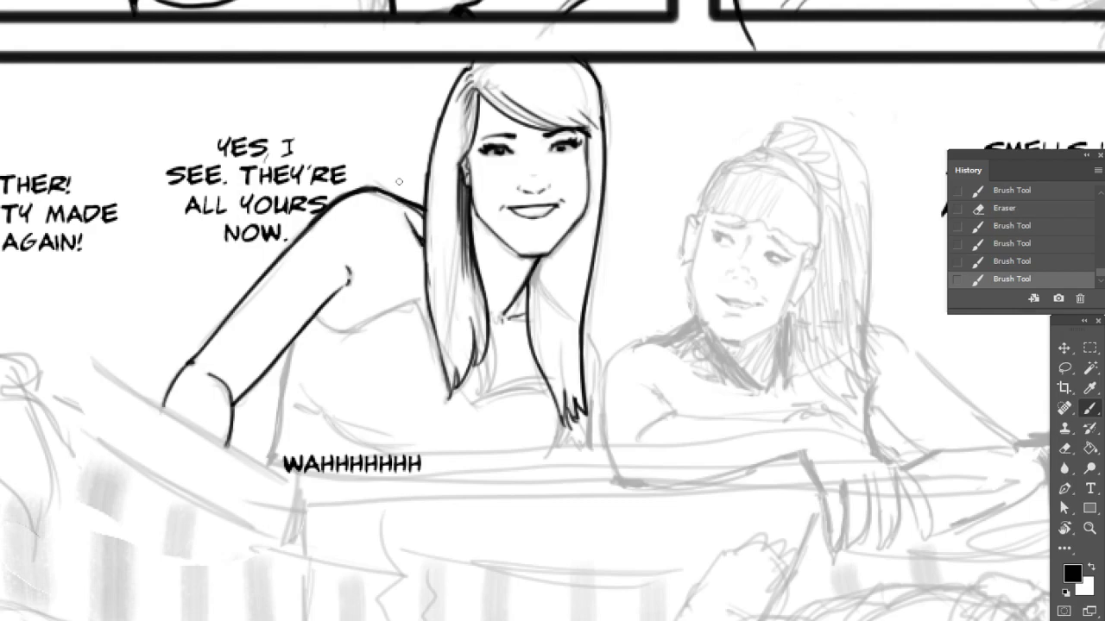
Ink the long-haired woman's far shoulder and arm contour from behind the hair down to the rail, thickening its lower end.
{"action": "key", "text": "h"}
{"action": "left_click_drag", "start_coordinate": [629, 314], "coordinate": [567, 197]}
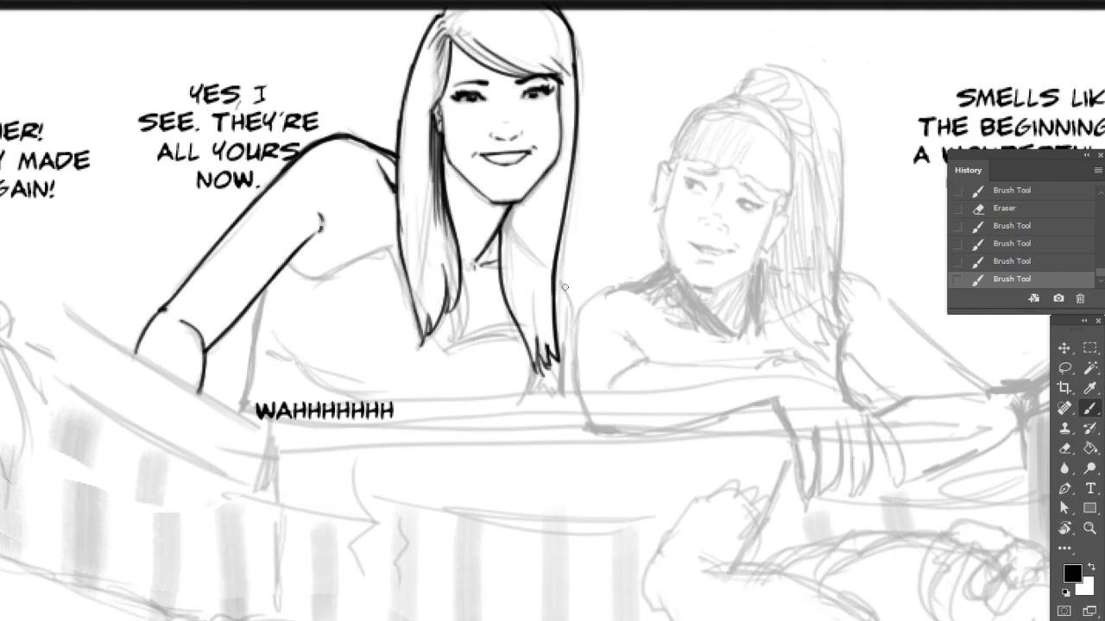
{"action": "left_click_drag", "start_coordinate": [555, 281], "coordinate": [575, 311]}
{"action": "key", "text": "ctrl+z"}
{"action": "mouse_move", "coordinate": [555, 275]}
{"action": "left_mouse_down"}
{"action": "mouse_move", "coordinate": [570, 315]}
{"action": "mouse_move", "coordinate": [574, 306]}
{"action": "mouse_move", "coordinate": [565, 396]}
{"action": "left_mouse_up"}
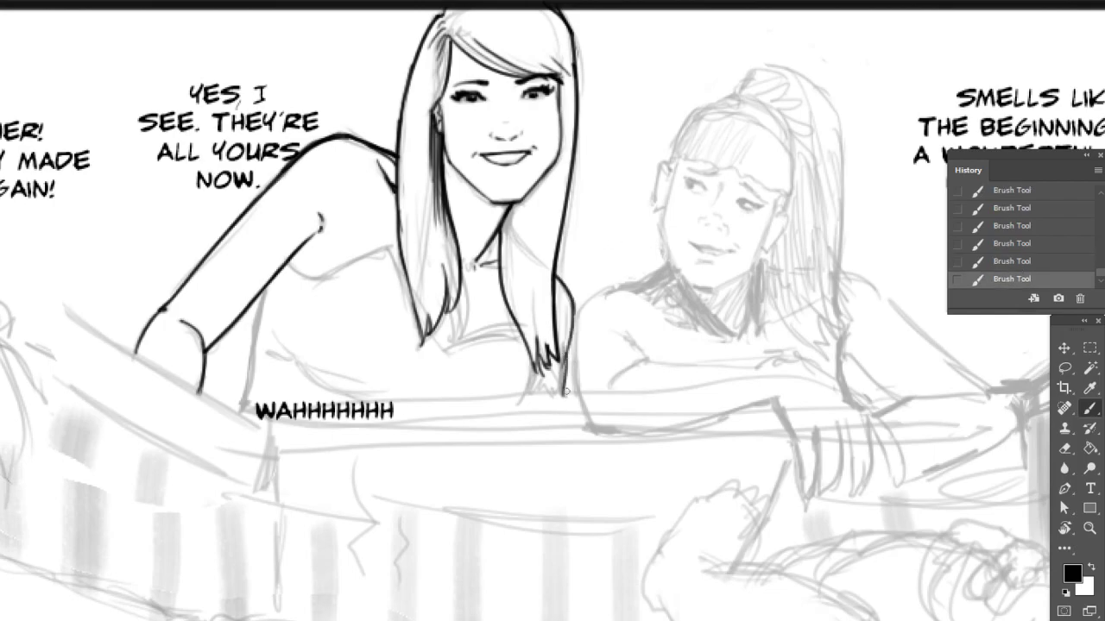
{"action": "left_click_drag", "start_coordinate": [567, 348], "coordinate": [566, 395]}
{"action": "mouse_move", "coordinate": [567, 350]}
{"action": "left_mouse_down"}
{"action": "mouse_move", "coordinate": [571, 298]}
{"action": "mouse_move", "coordinate": [558, 276]}
{"action": "left_mouse_up"}
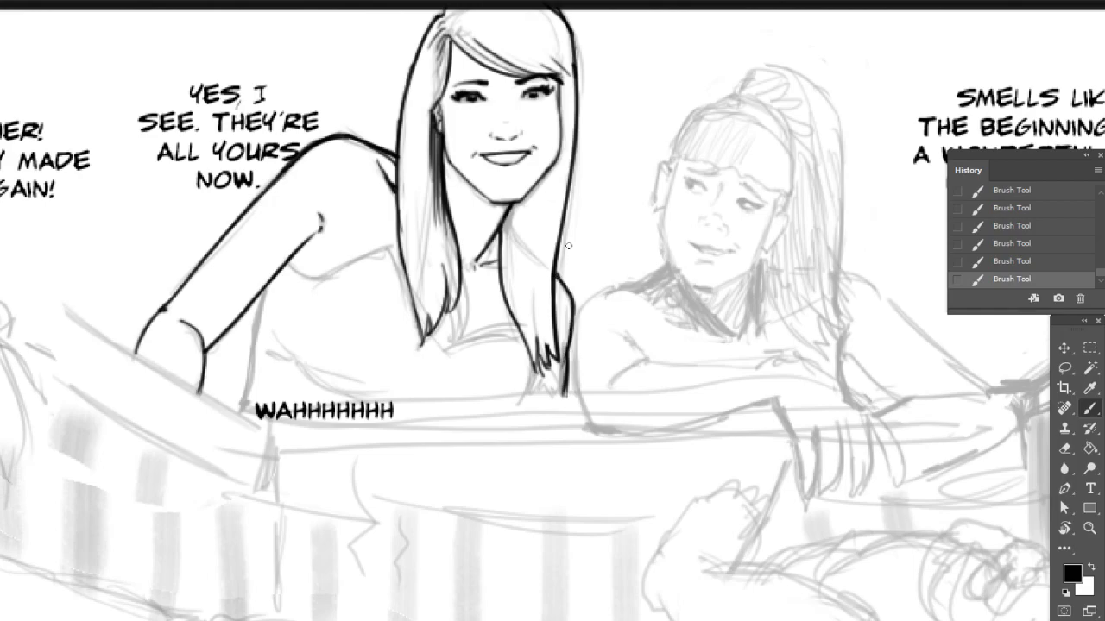
Ink the long-haired woman's torso side line down to the rail and her top's edge from the armpit to the hair.
{"action": "left_click_drag", "start_coordinate": [599, 263], "coordinate": [625, 263]}
{"action": "mouse_move", "coordinate": [266, 408]}
{"action": "left_mouse_down"}
{"action": "mouse_move", "coordinate": [288, 296]}
{"action": "mouse_move", "coordinate": [265, 411]}
{"action": "left_mouse_up"}
{"action": "left_click_drag", "start_coordinate": [722, 363], "coordinate": [751, 401]}
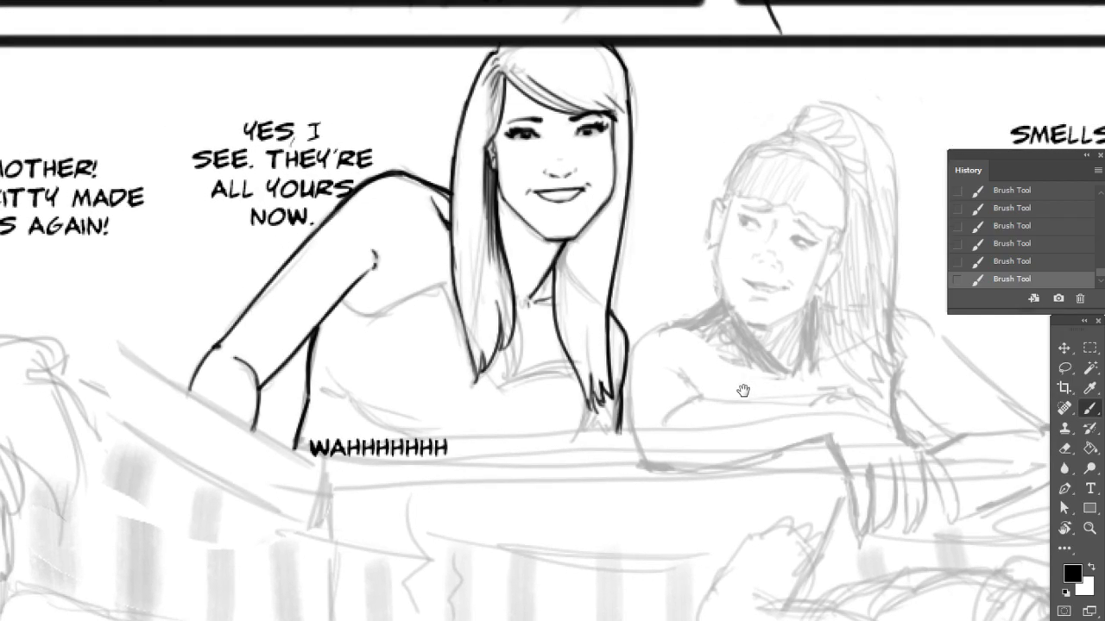
{"action": "mouse_move", "coordinate": [344, 304]}
{"action": "left_mouse_down"}
{"action": "mouse_move", "coordinate": [393, 315]}
{"action": "mouse_move", "coordinate": [349, 274]}
{"action": "mouse_move", "coordinate": [405, 279]}
{"action": "mouse_move", "coordinate": [375, 317]}
{"action": "mouse_move", "coordinate": [452, 278]}
{"action": "mouse_move", "coordinate": [433, 290]}
{"action": "mouse_move", "coordinate": [447, 301]}
{"action": "mouse_move", "coordinate": [441, 260]}
{"action": "mouse_move", "coordinate": [448, 297]}
{"action": "mouse_move", "coordinate": [440, 292]}
{"action": "mouse_move", "coordinate": [463, 342]}
{"action": "left_mouse_up"}
{"action": "left_click_drag", "start_coordinate": [439, 285], "coordinate": [465, 354]}
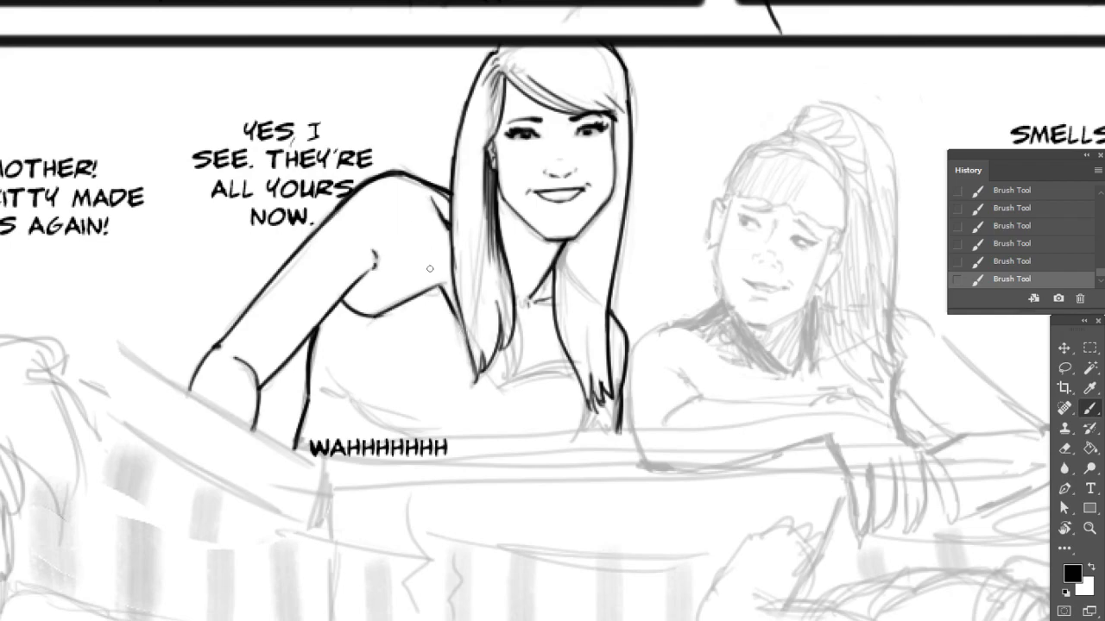
Ink the near shoulder strap and a short fold at the top's side, refining the strap and edge with Eraser and Brush.
{"action": "left_click_drag", "start_coordinate": [310, 370], "coordinate": [341, 394]}
{"action": "mouse_move", "coordinate": [423, 186]}
{"action": "left_mouse_down"}
{"action": "mouse_move", "coordinate": [433, 276]}
{"action": "mouse_move", "coordinate": [428, 198]}
{"action": "mouse_move", "coordinate": [438, 242]}
{"action": "left_mouse_up"}
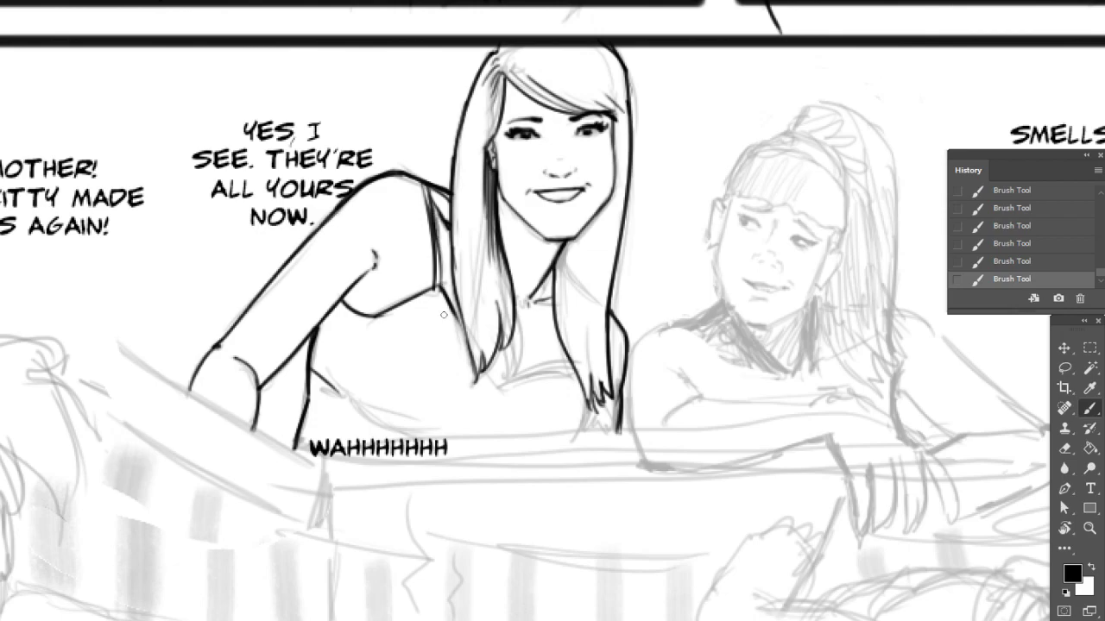
{"action": "mouse_move", "coordinate": [420, 179]}
{"action": "left_mouse_down"}
{"action": "mouse_move", "coordinate": [425, 197]}
{"action": "mouse_move", "coordinate": [423, 177]}
{"action": "left_mouse_up"}
{"action": "key", "text": "e"}
{"action": "left_click_drag", "start_coordinate": [437, 284], "coordinate": [466, 345]}
{"action": "key", "text": "b"}
{"action": "key", "text": "e"}
{"action": "key", "text": "b"}
{"action": "left_click_drag", "start_coordinate": [432, 250], "coordinate": [427, 236]}
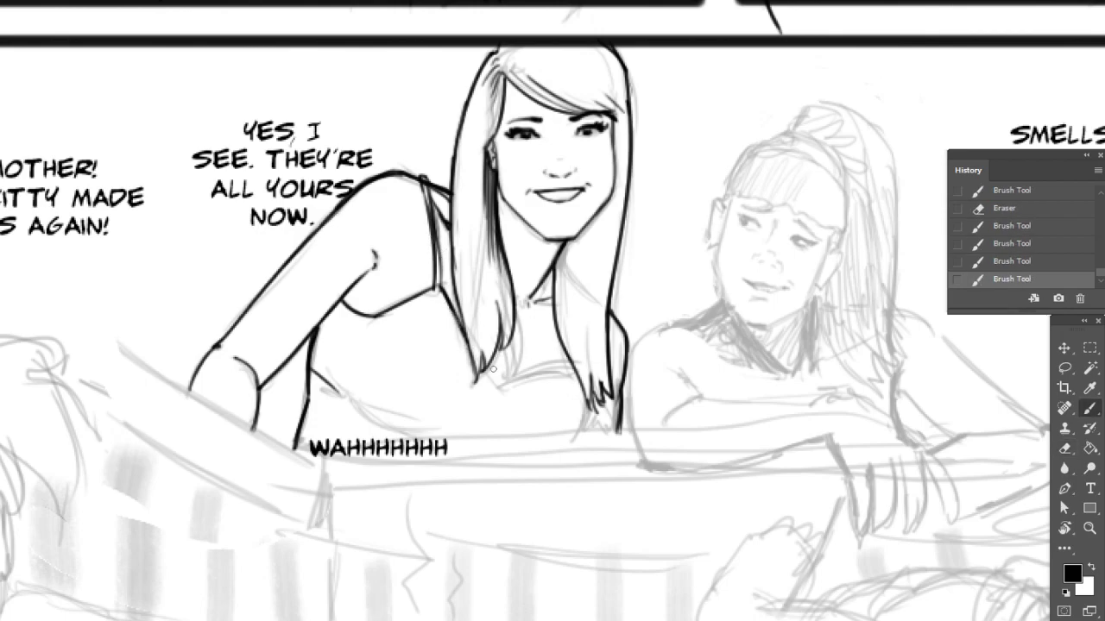
Ink the top's curved neckline between the two hair locks and clean up its ends around the hair tips.
{"action": "left_click_drag", "start_coordinate": [487, 370], "coordinate": [492, 378]}
{"action": "left_click_drag", "start_coordinate": [497, 385], "coordinate": [601, 378]}
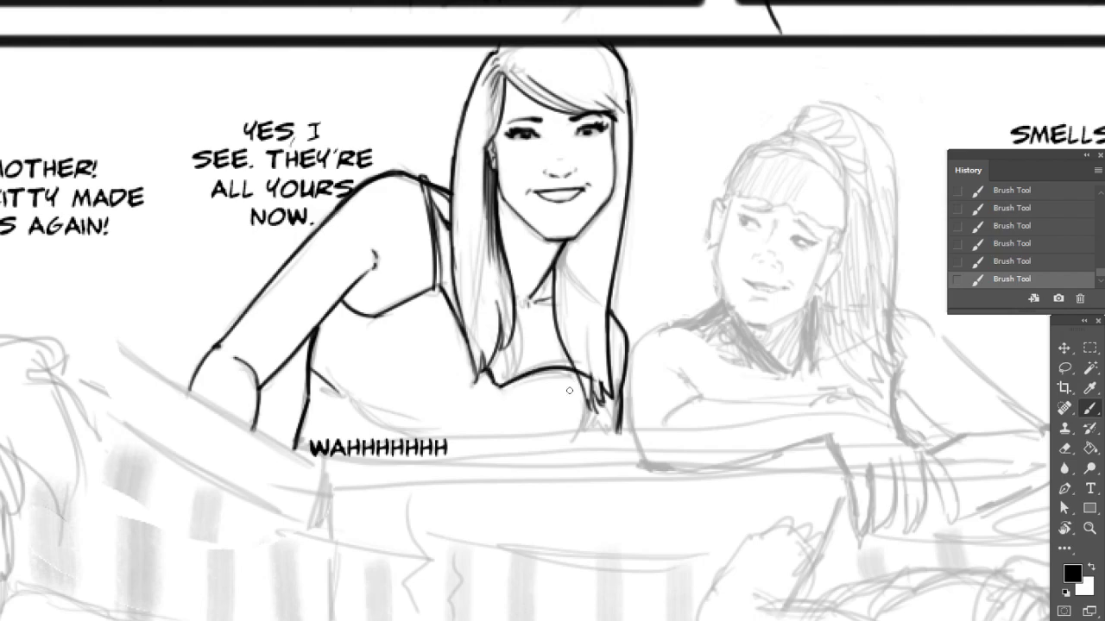
{"action": "left_click_drag", "start_coordinate": [622, 415], "coordinate": [614, 395]}
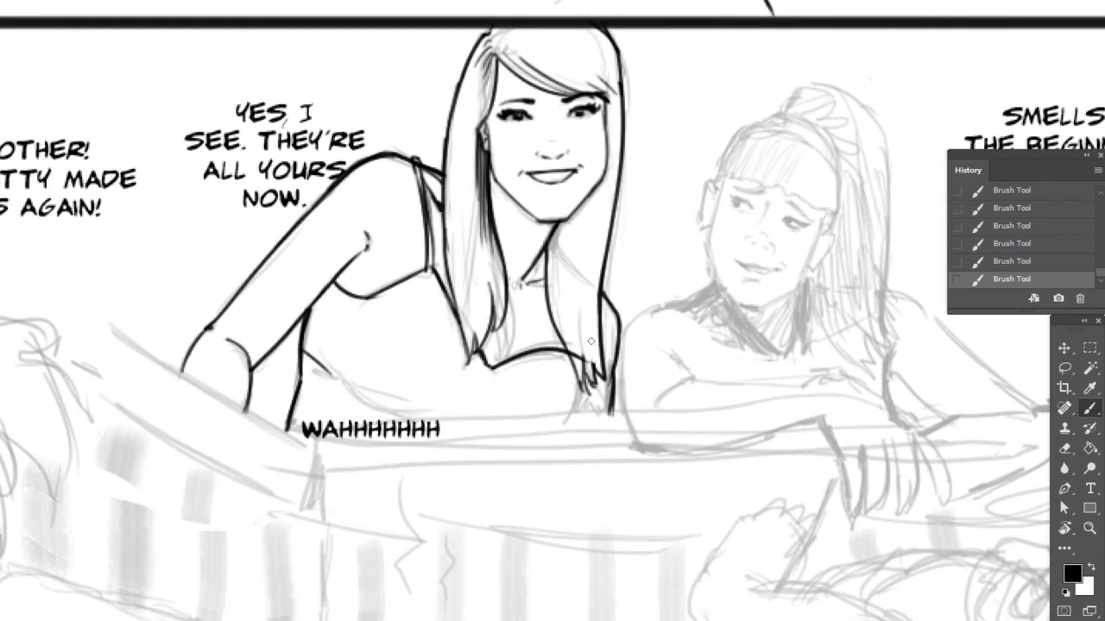
{"action": "key", "text": "e"}
{"action": "mouse_move", "coordinate": [574, 350]}
{"action": "left_mouse_down"}
{"action": "mouse_move", "coordinate": [583, 356]}
{"action": "mouse_move", "coordinate": [518, 356]}
{"action": "mouse_move", "coordinate": [564, 344]}
{"action": "mouse_move", "coordinate": [518, 357]}
{"action": "mouse_move", "coordinate": [561, 344]}
{"action": "left_mouse_up"}
{"action": "key", "text": "b"}
{"action": "mouse_move", "coordinate": [549, 349]}
{"action": "left_mouse_down"}
{"action": "mouse_move", "coordinate": [527, 354]}
{"action": "mouse_move", "coordinate": [571, 359]}
{"action": "left_mouse_up"}
{"action": "key", "text": "e"}
{"action": "key", "text": "b"}
{"action": "key", "text": "e"}
{"action": "key", "text": "b"}
Erase and redraw the upper end of the strap where it crosses the shoulder.
{"action": "left_click_drag", "start_coordinate": [631, 414], "coordinate": [591, 389]}
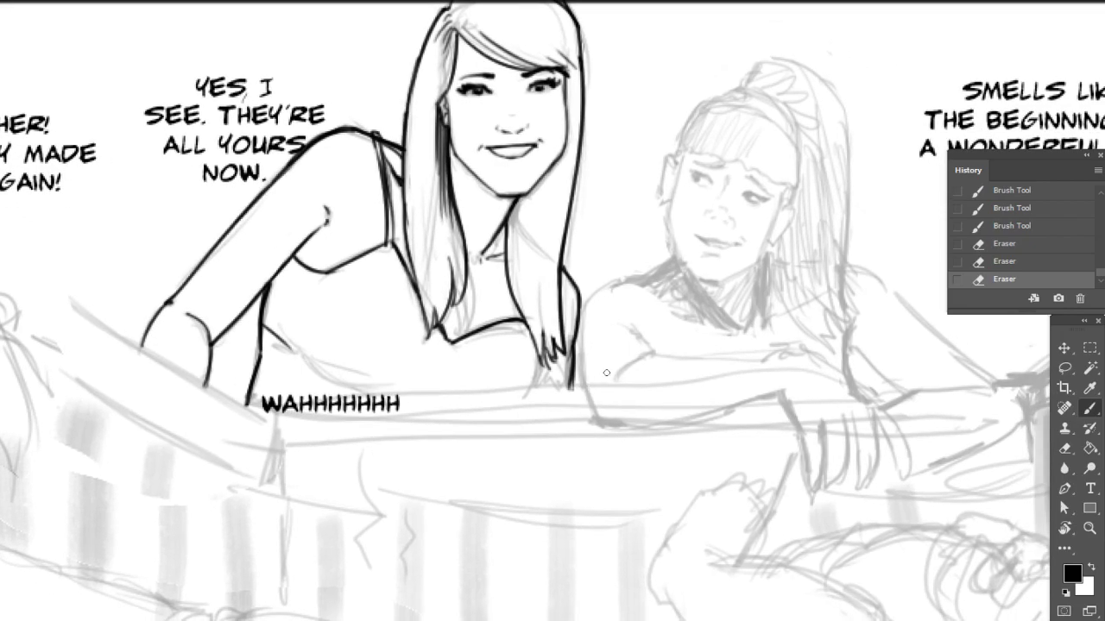
{"action": "key", "text": "e"}
{"action": "left_click_drag", "start_coordinate": [375, 134], "coordinate": [377, 159]}
{"action": "key", "text": "b"}
{"action": "left_click_drag", "start_coordinate": [374, 136], "coordinate": [377, 153]}
Clean up stray marks and ink the curved outer edge of the top beneath the far hair lock.
{"action": "left_click_drag", "start_coordinate": [614, 252], "coordinate": [593, 266]}
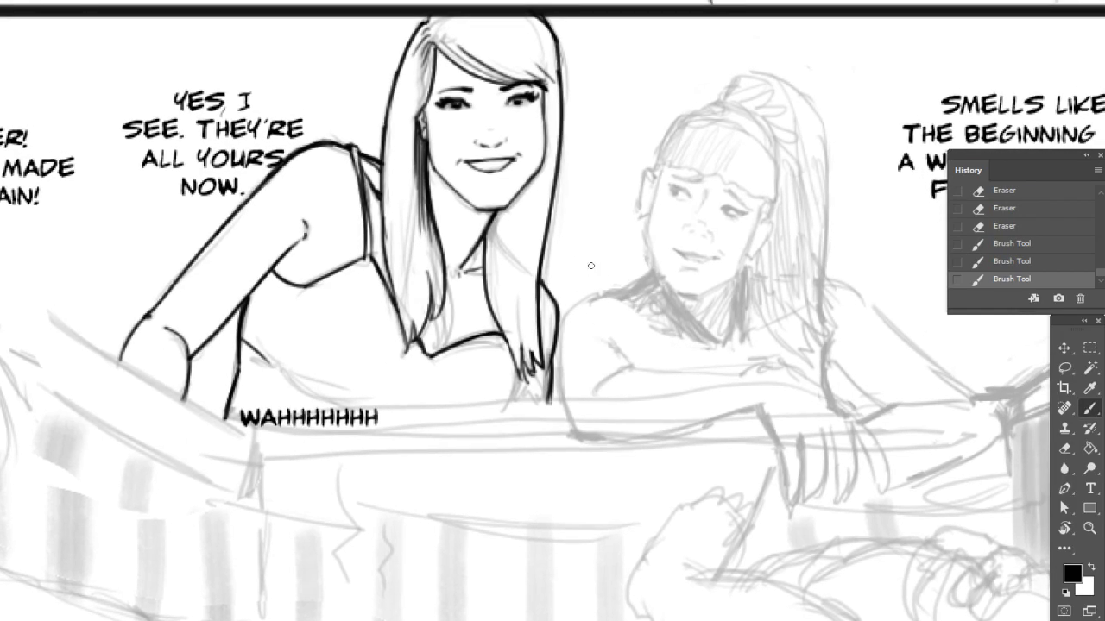
{"action": "mouse_move", "coordinate": [498, 121]}
{"action": "left_mouse_down"}
{"action": "mouse_move", "coordinate": [499, 98]}
{"action": "mouse_move", "coordinate": [500, 115]}
{"action": "mouse_move", "coordinate": [512, 112]}
{"action": "left_mouse_up"}
{"action": "key", "text": "e"}
{"action": "mouse_move", "coordinate": [596, 314]}
{"action": "left_mouse_down"}
{"action": "mouse_move", "coordinate": [631, 320]}
{"action": "mouse_move", "coordinate": [621, 301]}
{"action": "left_mouse_up"}
{"action": "key", "text": "b"}
{"action": "left_click_drag", "start_coordinate": [542, 361], "coordinate": [519, 395]}
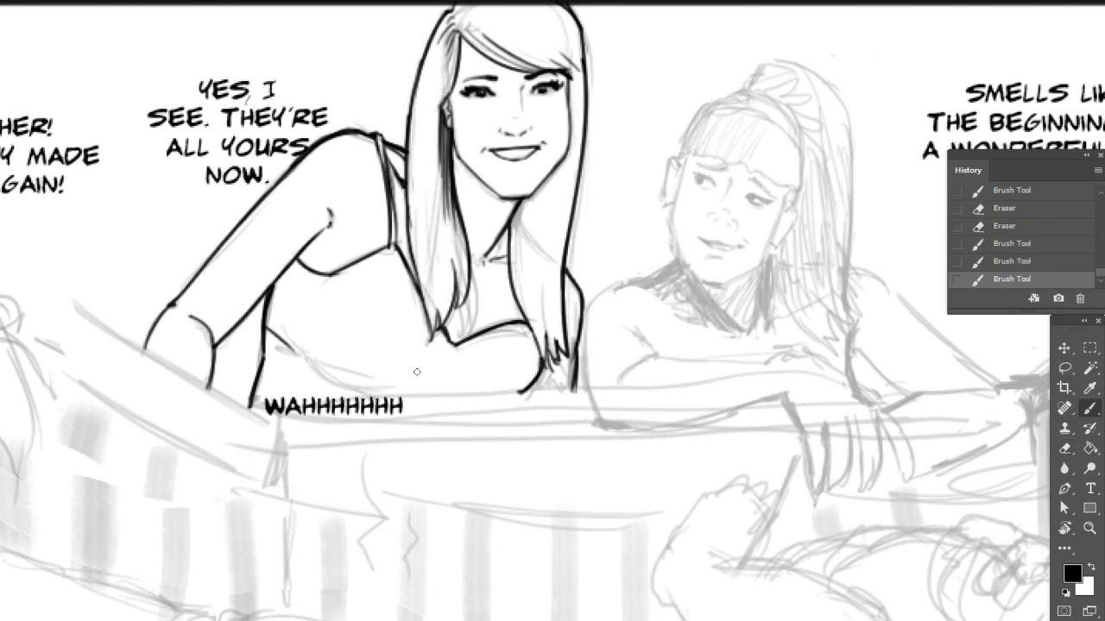
Ink the small folds at the centre of the top and its lower contour, thickening the line toward the side.
{"action": "mouse_move", "coordinate": [443, 345]}
{"action": "left_mouse_down"}
{"action": "mouse_move", "coordinate": [432, 369]}
{"action": "mouse_move", "coordinate": [454, 383]}
{"action": "mouse_move", "coordinate": [434, 378]}
{"action": "mouse_move", "coordinate": [446, 392]}
{"action": "left_mouse_up"}
{"action": "left_click_drag", "start_coordinate": [298, 351], "coordinate": [402, 390]}
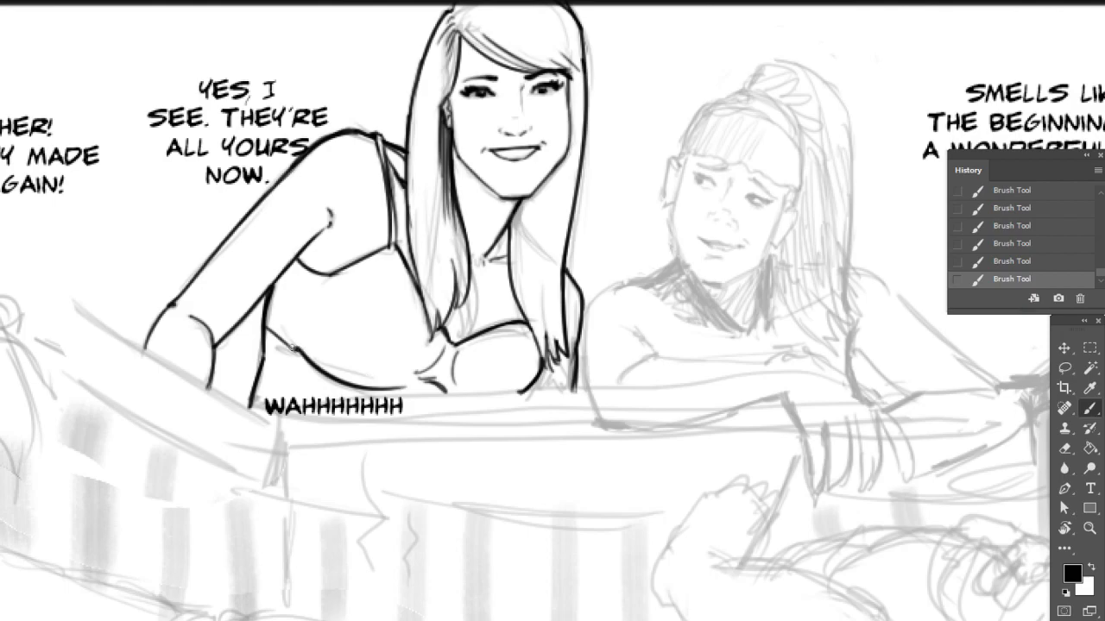
{"action": "mouse_move", "coordinate": [267, 332]}
{"action": "left_mouse_down"}
{"action": "mouse_move", "coordinate": [307, 359]}
{"action": "mouse_move", "coordinate": [297, 358]}
{"action": "mouse_move", "coordinate": [421, 393]}
{"action": "mouse_move", "coordinate": [361, 381]}
{"action": "left_mouse_up"}
{"action": "key", "text": "e"}
{"action": "key", "text": "b"}
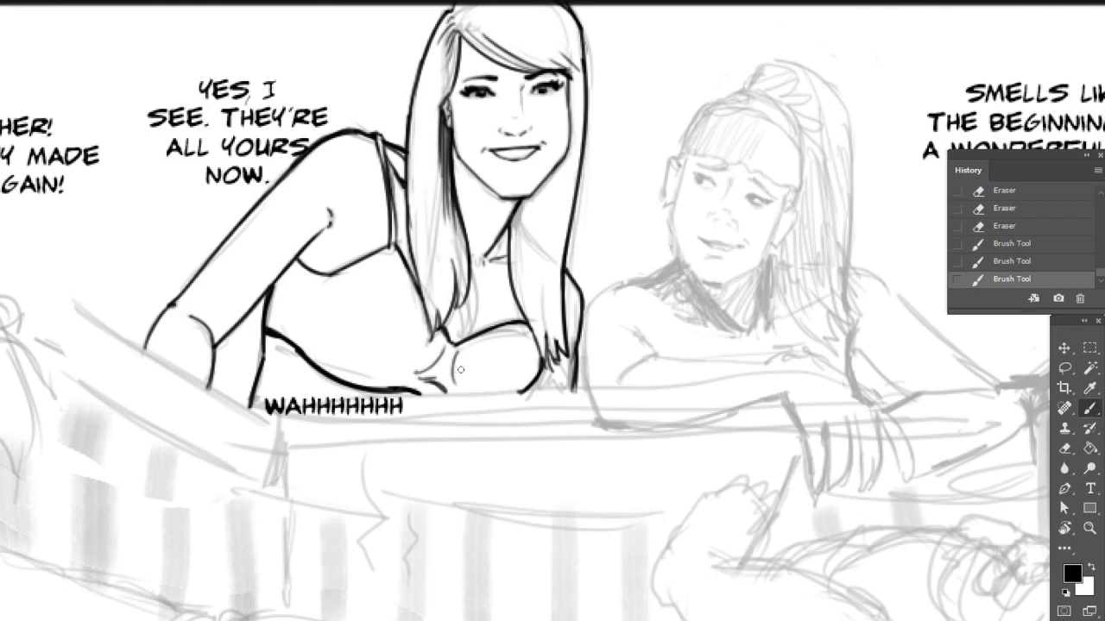
Draw two thin curved form lines on the near side of the top.
{"action": "left_click_drag", "start_coordinate": [528, 402], "coordinate": [592, 452]}
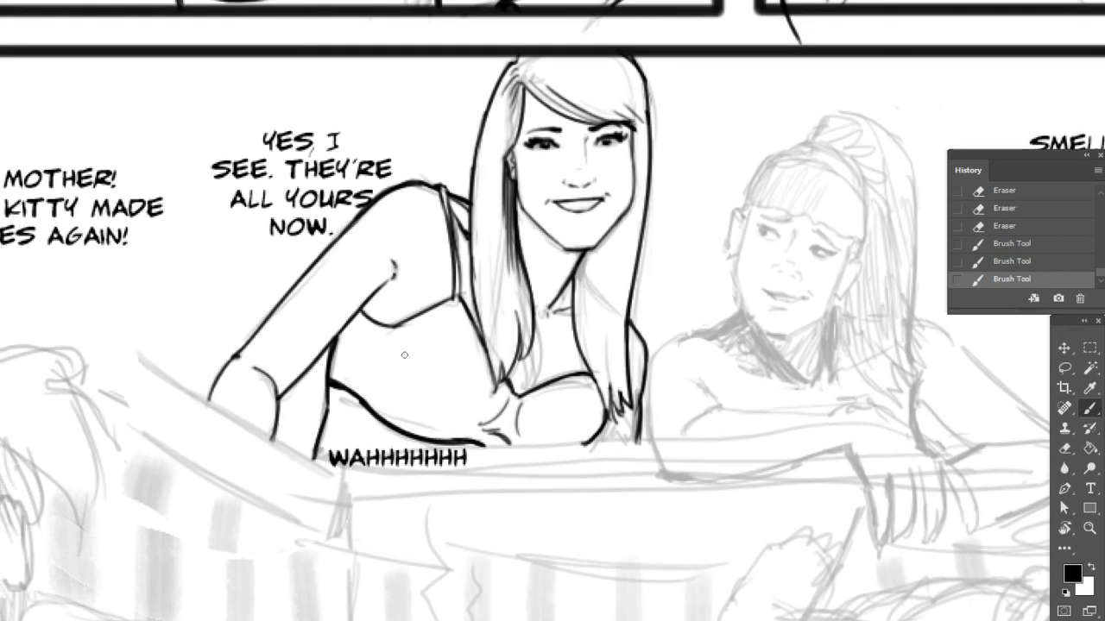
{"action": "left_click_drag", "start_coordinate": [375, 397], "coordinate": [378, 358]}
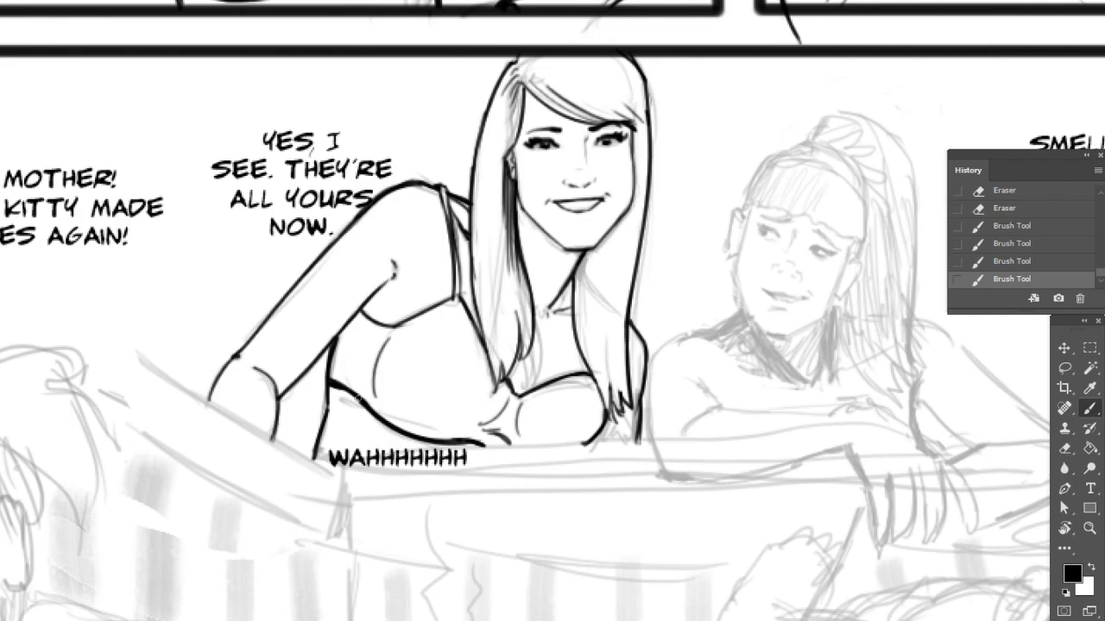
{"action": "left_click_drag", "start_coordinate": [354, 403], "coordinate": [379, 336]}
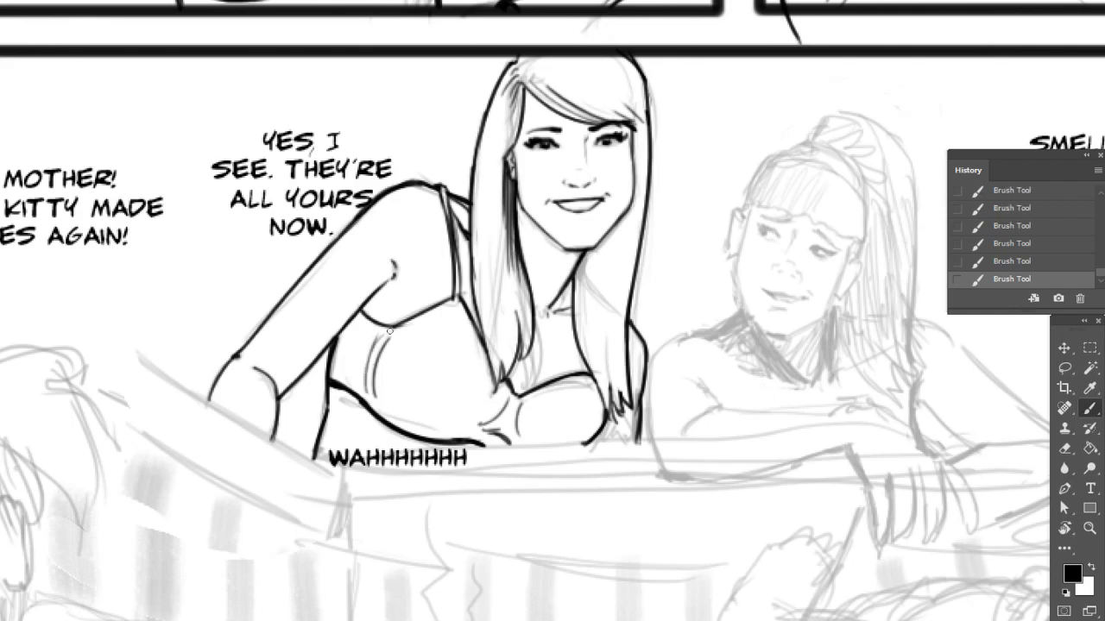
Touch up the shoulder strap's lines and erase the excess ink between them.
{"action": "left_click_drag", "start_coordinate": [615, 426], "coordinate": [588, 388]}
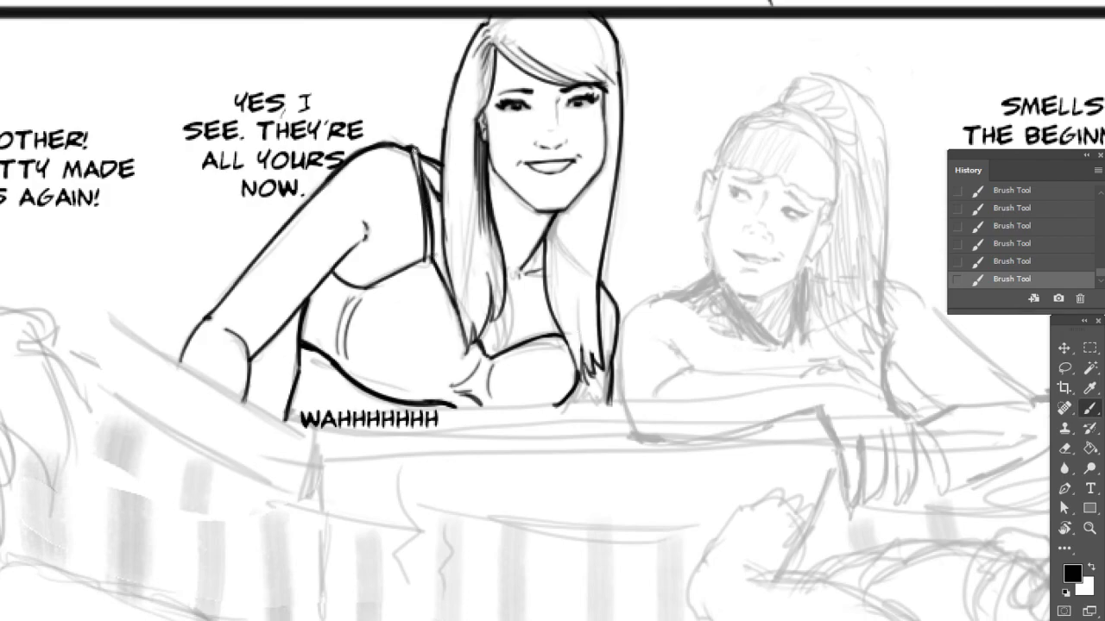
{"action": "left_click_drag", "start_coordinate": [416, 150], "coordinate": [424, 183]}
{"action": "key", "text": "e"}
{"action": "left_click_drag", "start_coordinate": [423, 188], "coordinate": [419, 170]}
{"action": "left_click_drag", "start_coordinate": [421, 179], "coordinate": [426, 232]}
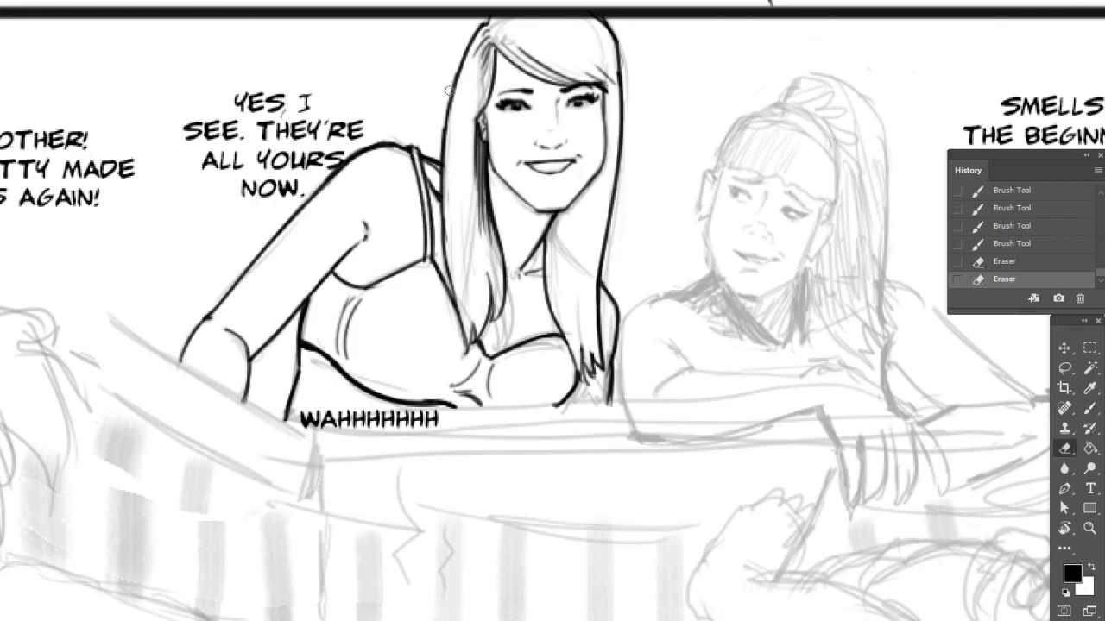
Ink the shadow above the centre of the neckline, filling it with solid black beside the near hair lock.
{"action": "key", "text": "b"}
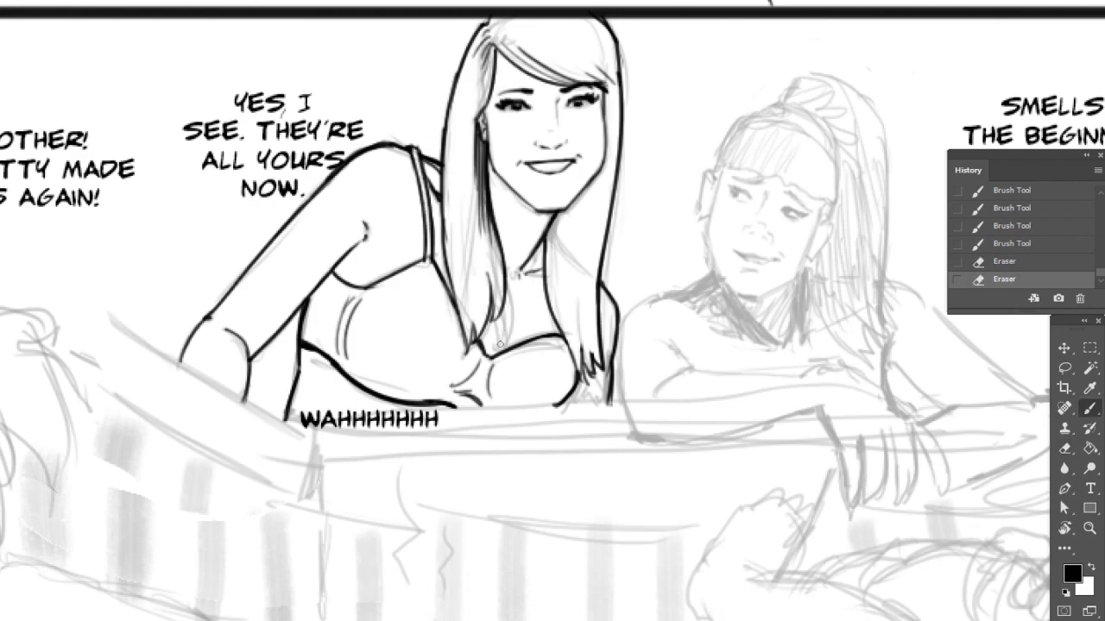
{"action": "left_click_drag", "start_coordinate": [491, 353], "coordinate": [526, 309]}
{"action": "mouse_move", "coordinate": [490, 349]}
{"action": "left_mouse_down"}
{"action": "mouse_move", "coordinate": [492, 317]}
{"action": "mouse_move", "coordinate": [494, 340]}
{"action": "mouse_move", "coordinate": [492, 321]}
{"action": "mouse_move", "coordinate": [518, 312]}
{"action": "left_mouse_up"}
{"action": "key", "text": "e"}
{"action": "key", "text": "b"}
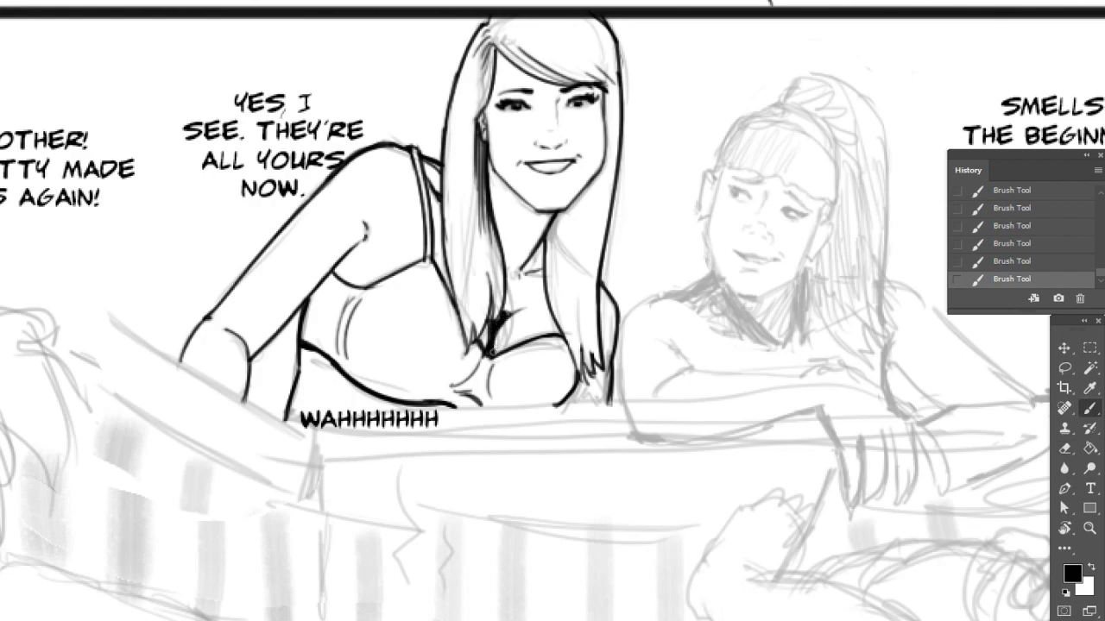
{"action": "left_click_drag", "start_coordinate": [490, 358], "coordinate": [501, 326]}
{"action": "mouse_move", "coordinate": [504, 317]}
{"action": "left_mouse_down"}
{"action": "mouse_move", "coordinate": [518, 309]}
{"action": "mouse_move", "coordinate": [505, 311]}
{"action": "left_mouse_up"}
Erase stray marks around the far hair lock and ink a short crease at the front of the armpit.
{"action": "key", "text": "e"}
{"action": "mouse_move", "coordinate": [578, 303]}
{"action": "left_mouse_down"}
{"action": "mouse_move", "coordinate": [605, 281]}
{"action": "mouse_move", "coordinate": [605, 267]}
{"action": "left_mouse_up"}
{"action": "key", "text": "b"}
{"action": "left_click_drag", "start_coordinate": [410, 227], "coordinate": [397, 243]}
{"action": "left_click_drag", "start_coordinate": [678, 305], "coordinate": [656, 303]}
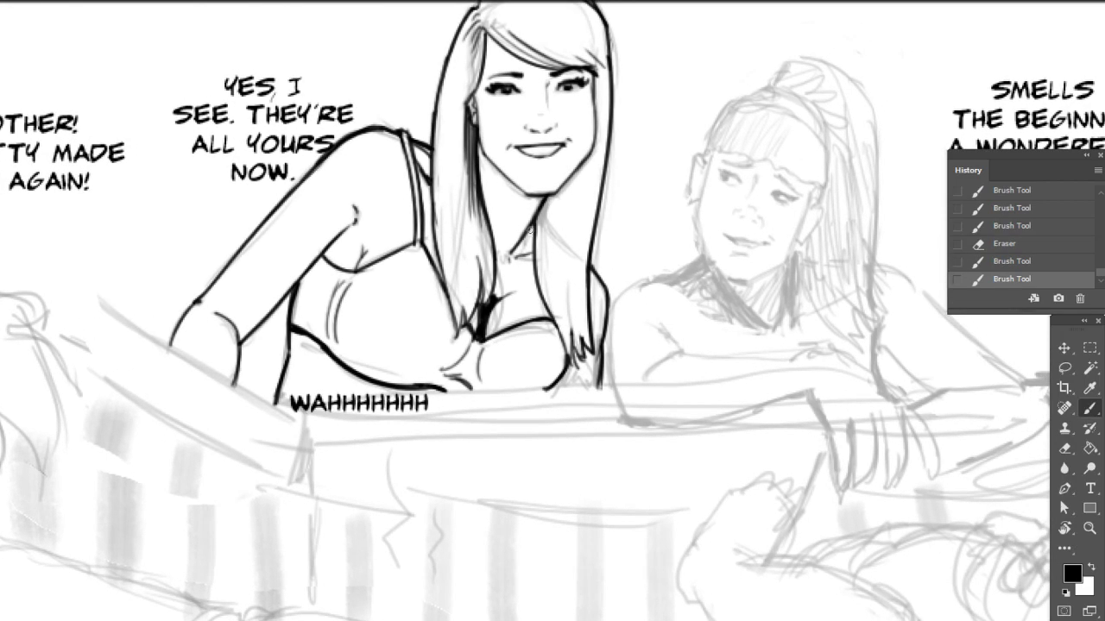
Fill the neck shadow beside the far hair lock and touch up the hair outline at the panel border.
{"action": "left_click_drag", "start_coordinate": [530, 232], "coordinate": [523, 249]}
{"action": "left_click_drag", "start_coordinate": [532, 235], "coordinate": [528, 245]}
{"action": "left_click_drag", "start_coordinate": [672, 200], "coordinate": [632, 335]}
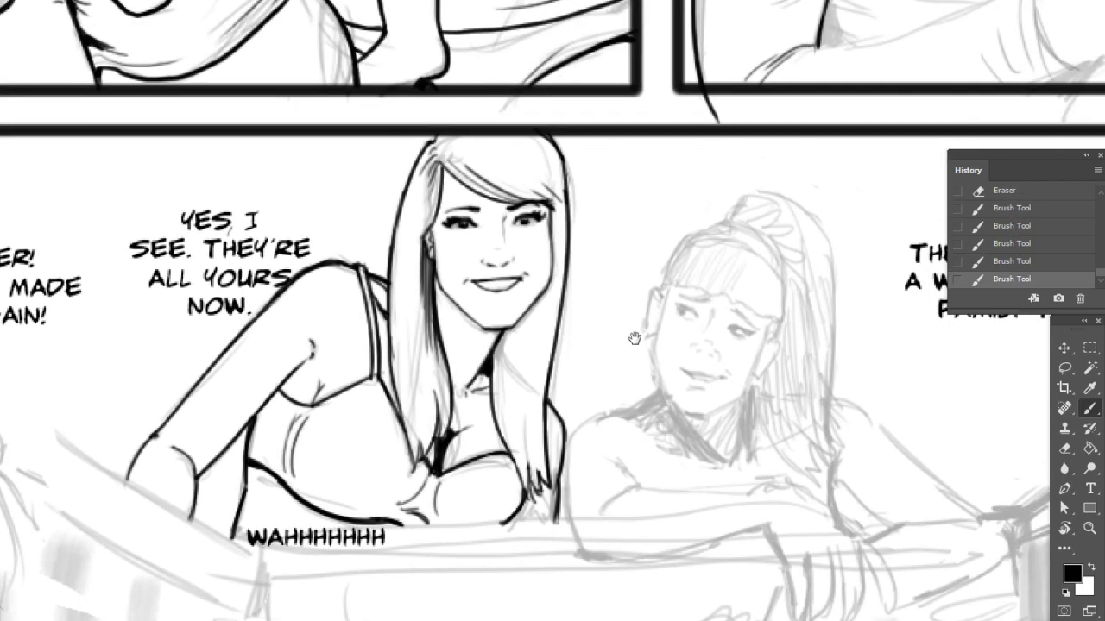
{"action": "left_click_drag", "start_coordinate": [435, 133], "coordinate": [433, 144]}
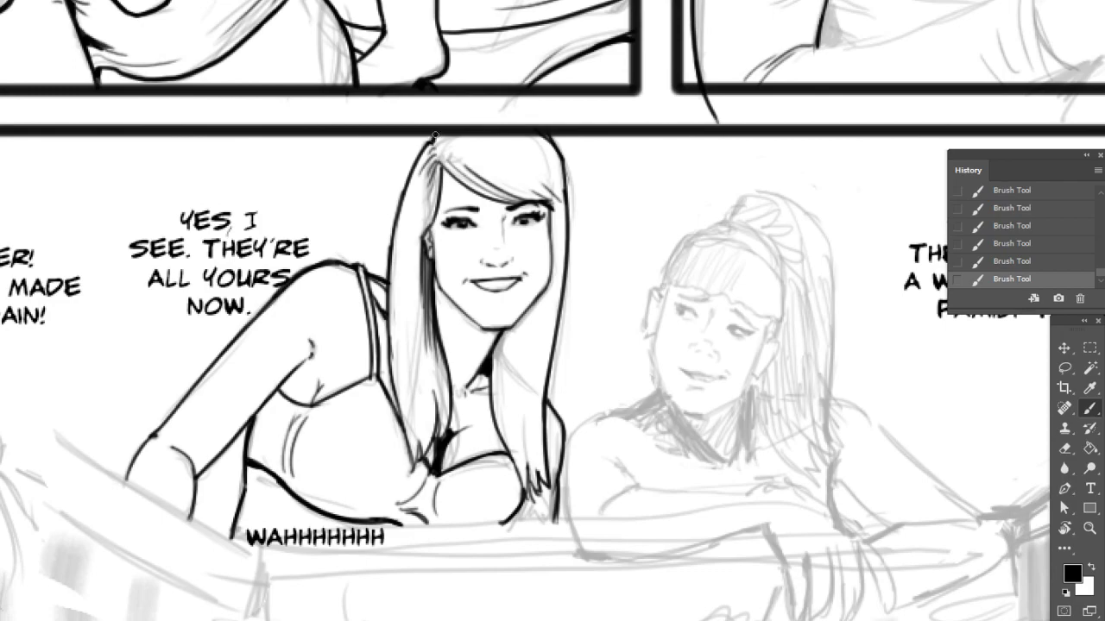
{"action": "left_click_drag", "start_coordinate": [591, 281], "coordinate": [618, 250]}
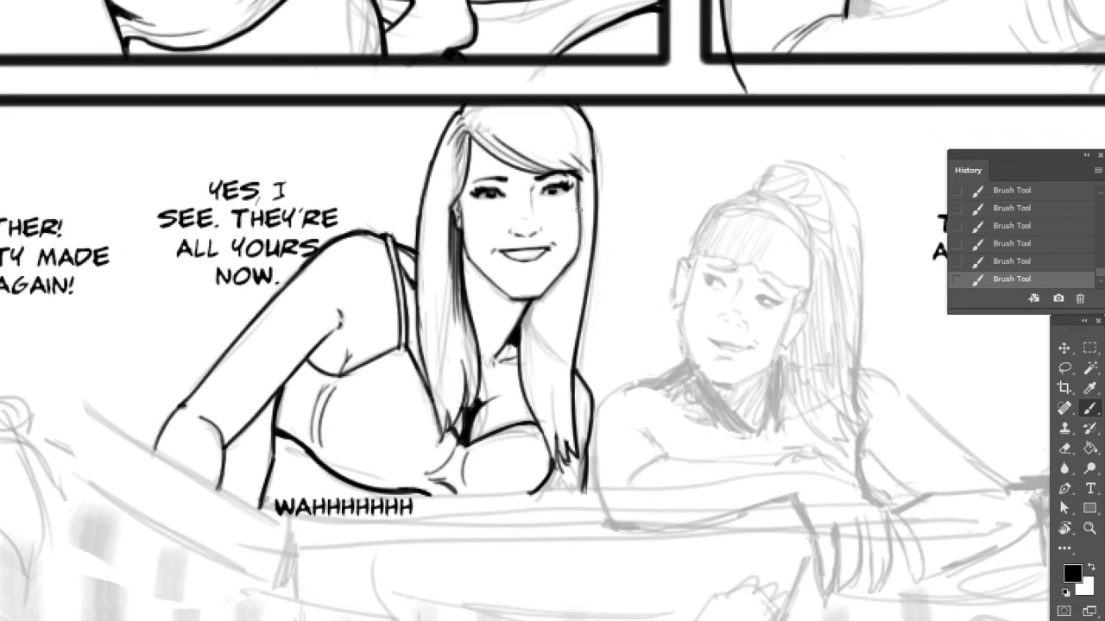
{"action": "left_click_drag", "start_coordinate": [627, 300], "coordinate": [630, 234]}
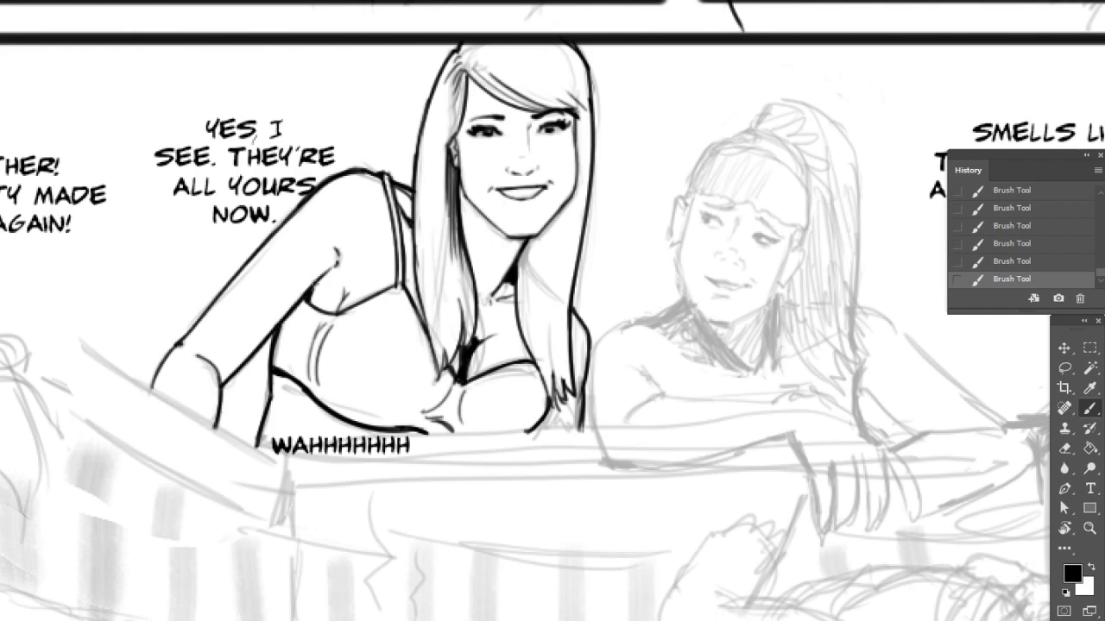
Ink fine tapered strands through the far hair lock, from beside the jaw down to the tips.
{"action": "left_click_drag", "start_coordinate": [711, 349], "coordinate": [675, 337]}
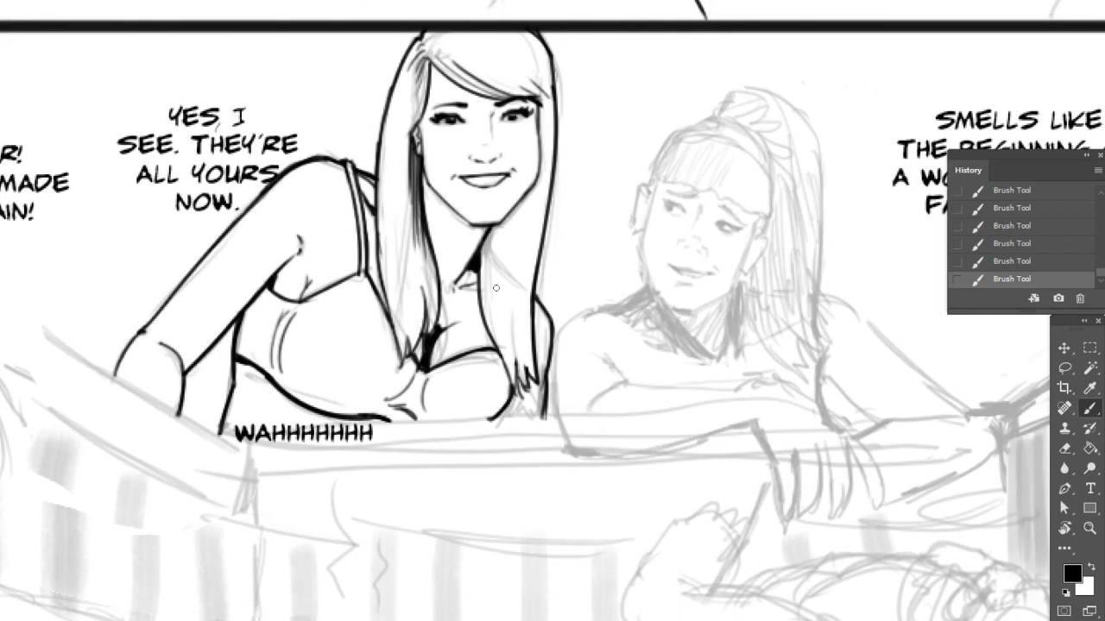
{"action": "left_click_drag", "start_coordinate": [488, 228], "coordinate": [486, 311]}
{"action": "mouse_move", "coordinate": [497, 226]}
{"action": "left_mouse_down"}
{"action": "mouse_move", "coordinate": [493, 292]}
{"action": "mouse_move", "coordinate": [511, 272]}
{"action": "left_mouse_up"}
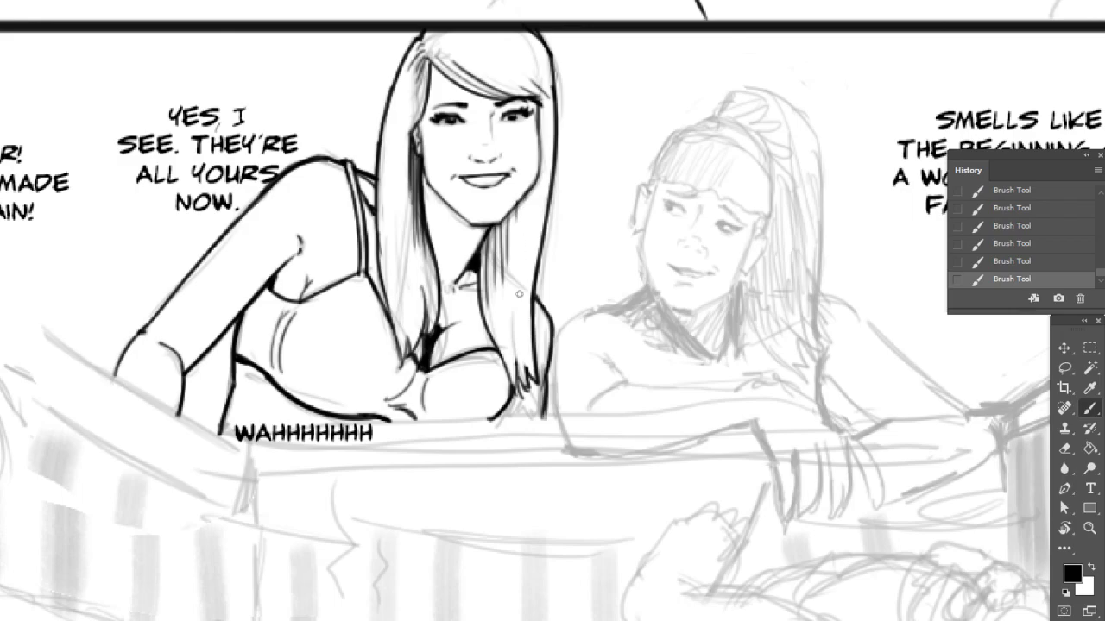
{"action": "left_click_drag", "start_coordinate": [524, 198], "coordinate": [524, 241]}
{"action": "left_click_drag", "start_coordinate": [542, 157], "coordinate": [533, 230]}
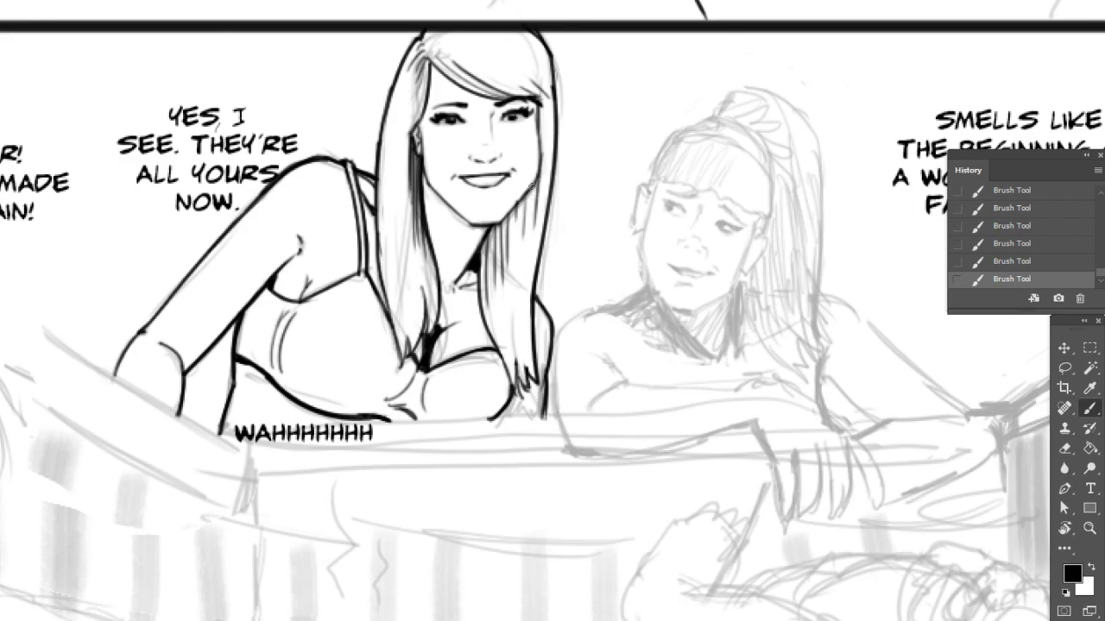
{"action": "left_click_drag", "start_coordinate": [531, 184], "coordinate": [529, 283]}
{"action": "mouse_move", "coordinate": [524, 363]}
{"action": "left_mouse_down"}
{"action": "mouse_move", "coordinate": [522, 290]}
{"action": "mouse_move", "coordinate": [507, 310]}
{"action": "left_mouse_up"}
{"action": "left_click_drag", "start_coordinate": [672, 267], "coordinate": [633, 287]}
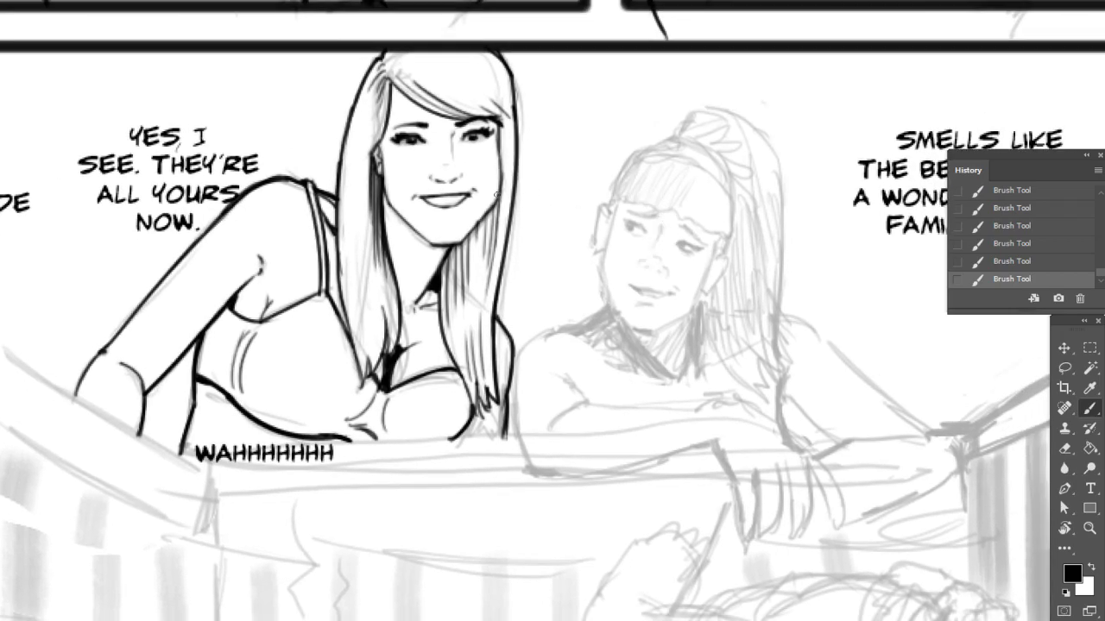
Add fine strands to the lower part of the near hair lock and tidy them with the Eraser.
{"action": "mouse_move", "coordinate": [367, 355]}
{"action": "left_mouse_down"}
{"action": "mouse_move", "coordinate": [361, 248]}
{"action": "mouse_move", "coordinate": [368, 296]}
{"action": "left_mouse_up"}
{"action": "key", "text": "e"}
{"action": "key", "text": "b"}
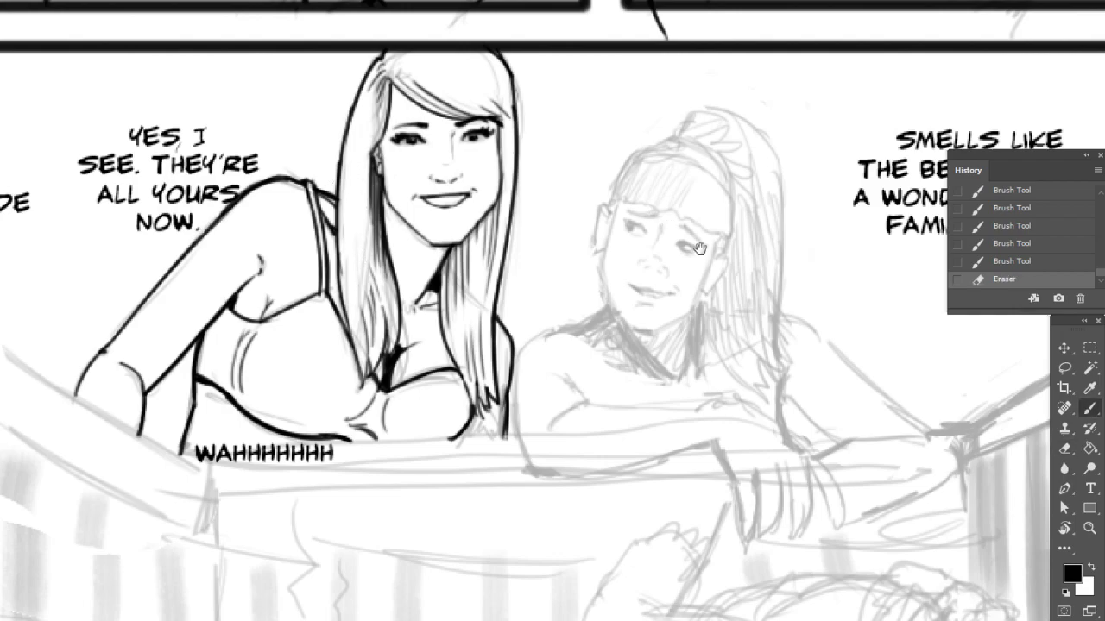
Thicken the outer contour of the long-haired woman's near arm from the forearm past the elbow.
{"action": "left_click_drag", "start_coordinate": [700, 249], "coordinate": [665, 246]}
{"action": "left_click_drag", "start_coordinate": [774, 287], "coordinate": [734, 280]}
{"action": "left_click_drag", "start_coordinate": [848, 338], "coordinate": [791, 328]}
{"action": "left_click_drag", "start_coordinate": [450, 375], "coordinate": [586, 357]}
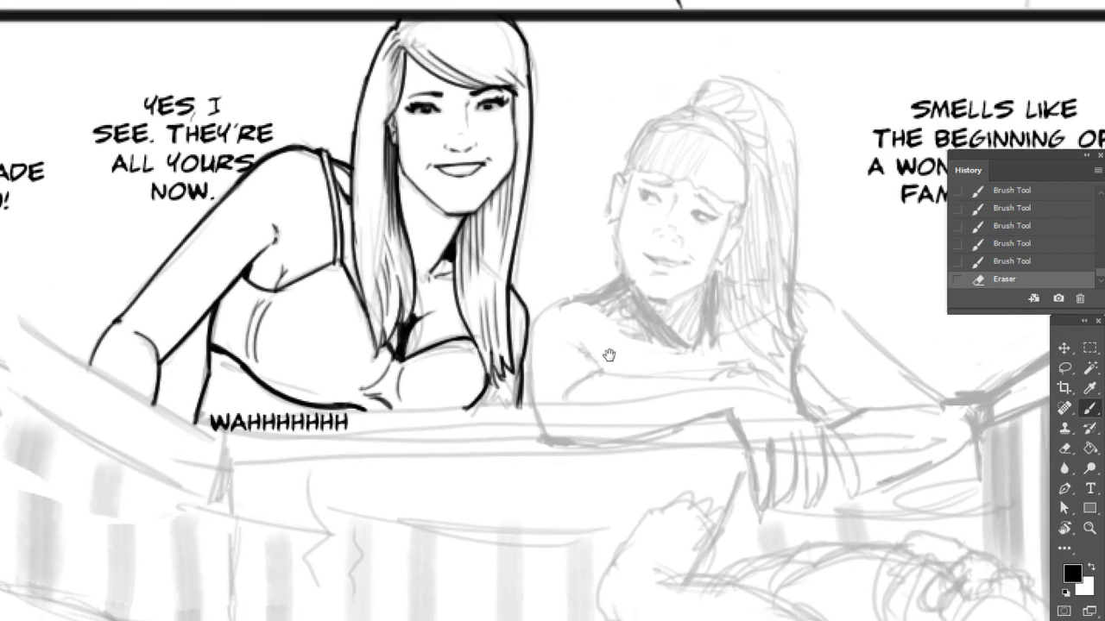
{"action": "left_click_drag", "start_coordinate": [777, 389], "coordinate": [792, 440]}
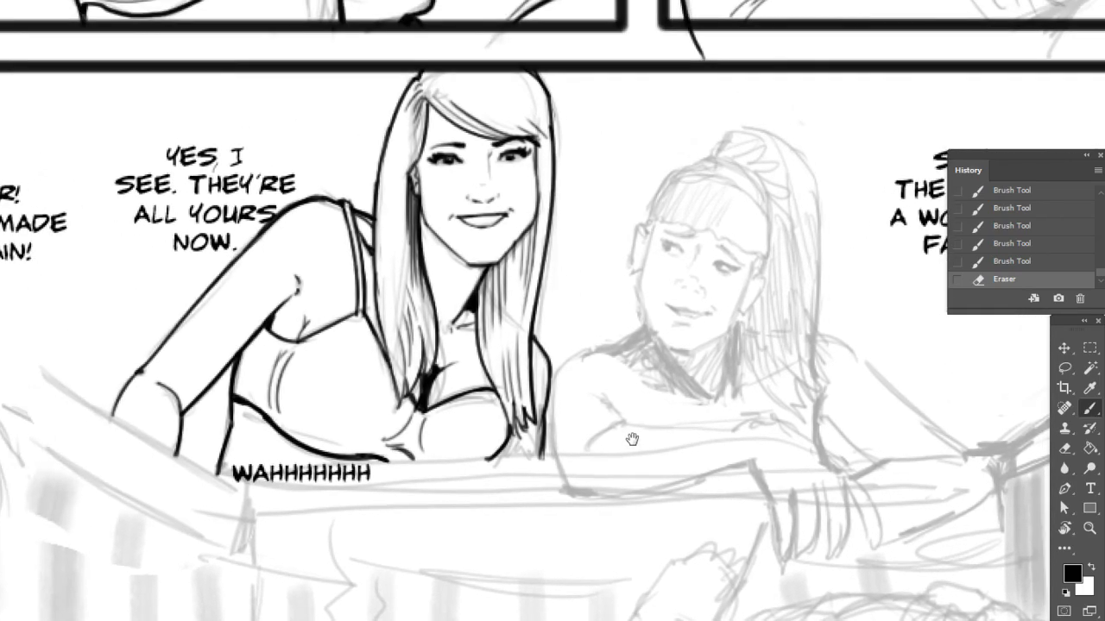
{"action": "mouse_move", "coordinate": [110, 417]}
{"action": "left_mouse_down"}
{"action": "mouse_move", "coordinate": [138, 370]}
{"action": "mouse_move", "coordinate": [123, 388]}
{"action": "left_mouse_up"}
{"action": "key", "text": "e"}
{"action": "key", "text": "b"}
{"action": "mouse_move", "coordinate": [137, 362]}
{"action": "left_mouse_down"}
{"action": "mouse_move", "coordinate": [144, 371]}
{"action": "mouse_move", "coordinate": [216, 283]}
{"action": "left_mouse_up"}
{"action": "left_click_drag", "start_coordinate": [648, 356], "coordinate": [672, 363]}
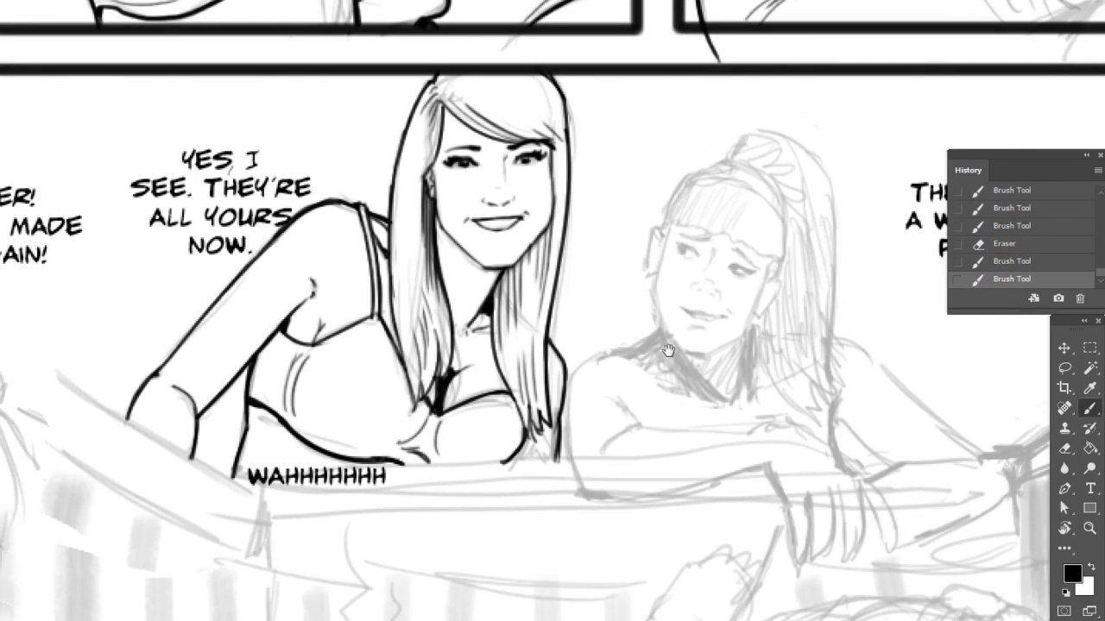
Review the inked woman within the whole lower panel and examine the ponytailed woman's pencil sketch.
{"action": "mouse_move", "coordinate": [808, 417]}
{"action": "left_mouse_down"}
{"action": "mouse_move", "coordinate": [760, 398]}
{"action": "mouse_move", "coordinate": [751, 417]}
{"action": "mouse_move", "coordinate": [713, 426]}
{"action": "mouse_move", "coordinate": [821, 416]}
{"action": "left_mouse_up"}
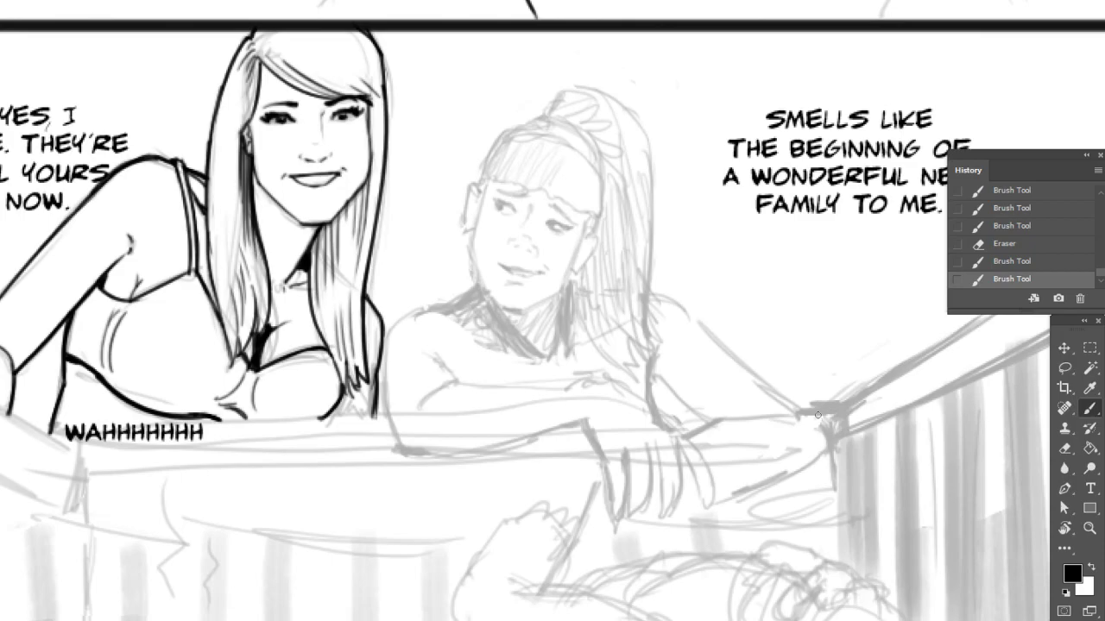
{"action": "mouse_move", "coordinate": [861, 460]}
{"action": "left_mouse_down"}
{"action": "mouse_move", "coordinate": [803, 428]}
{"action": "mouse_move", "coordinate": [870, 454]}
{"action": "left_mouse_up"}
{"action": "left_click_drag", "start_coordinate": [723, 321], "coordinate": [815, 514]}
{"action": "key", "text": "ctrl+minus"}
{"action": "key", "text": "ctrl+minus"}
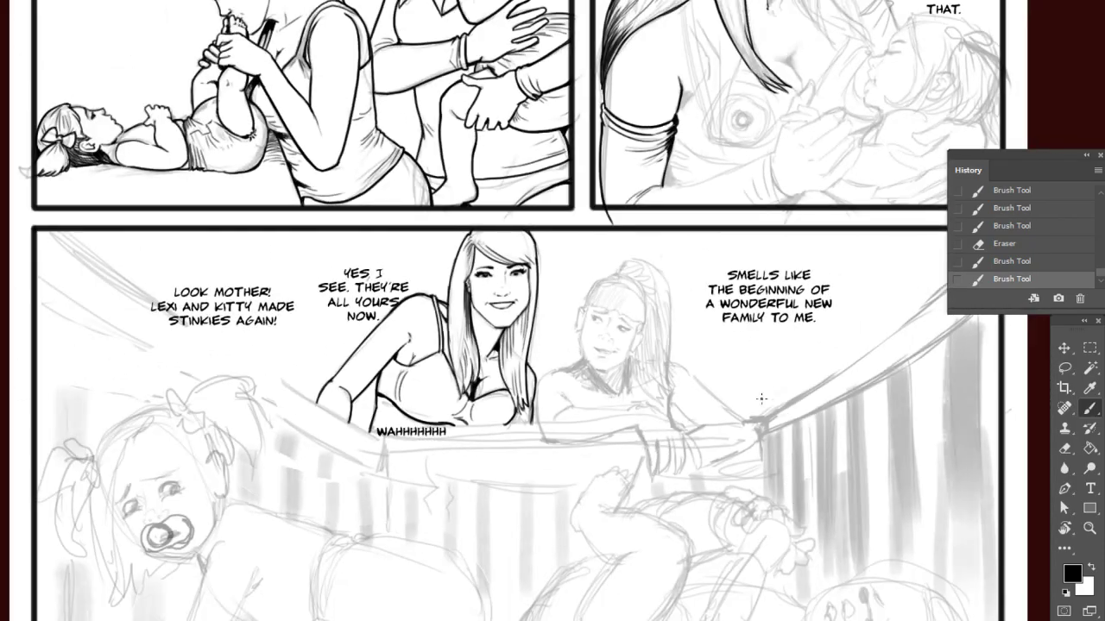
{"action": "left_click_drag", "start_coordinate": [777, 322], "coordinate": [777, 378]}
{"action": "left_click_drag", "start_coordinate": [782, 469], "coordinate": [781, 346]}
{"action": "key", "text": "ctrl+plus"}
{"action": "key", "text": "ctrl+plus"}
{"action": "left_click_drag", "start_coordinate": [728, 462], "coordinate": [743, 413]}
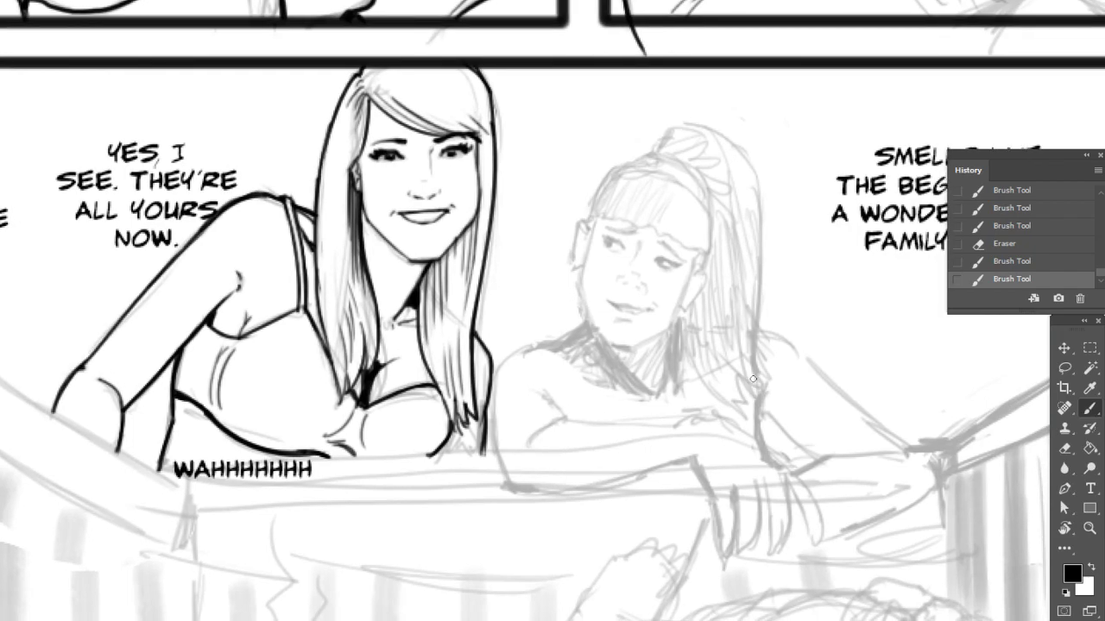